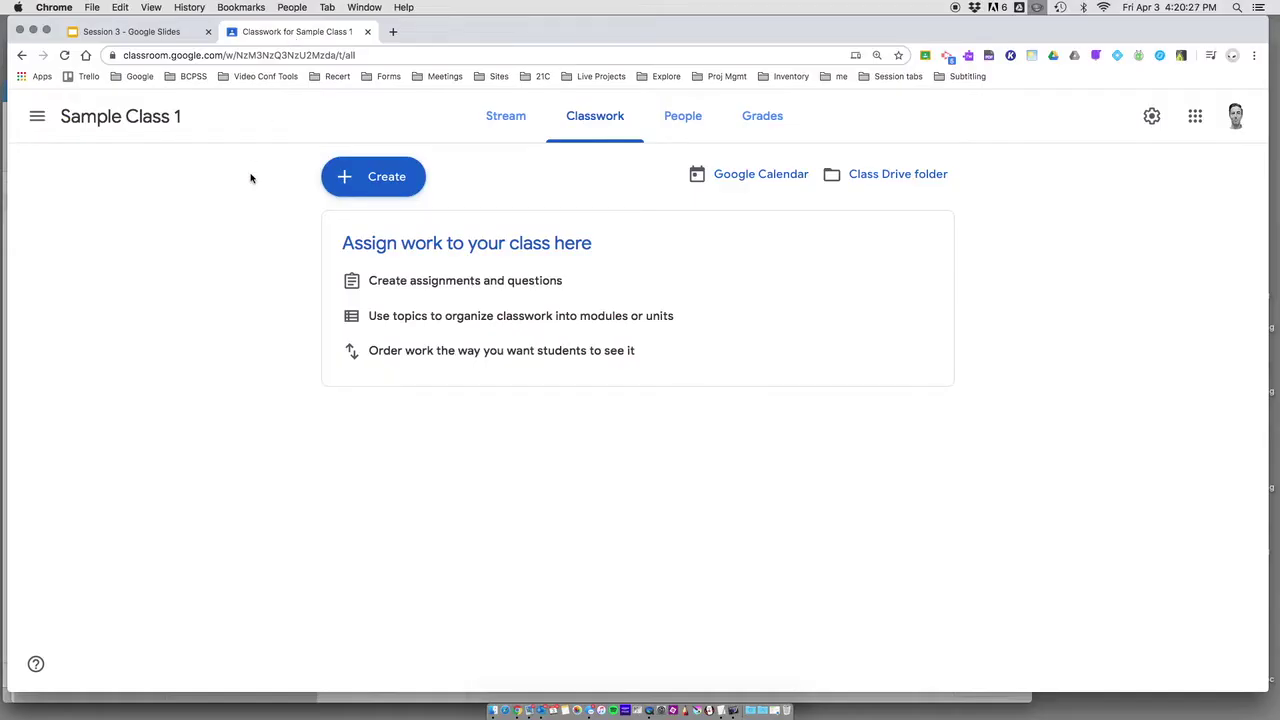
Create a new assignment titled 'PDF Sample Assignment' worth 100 points and show the attachment choices
left_click(372, 177)
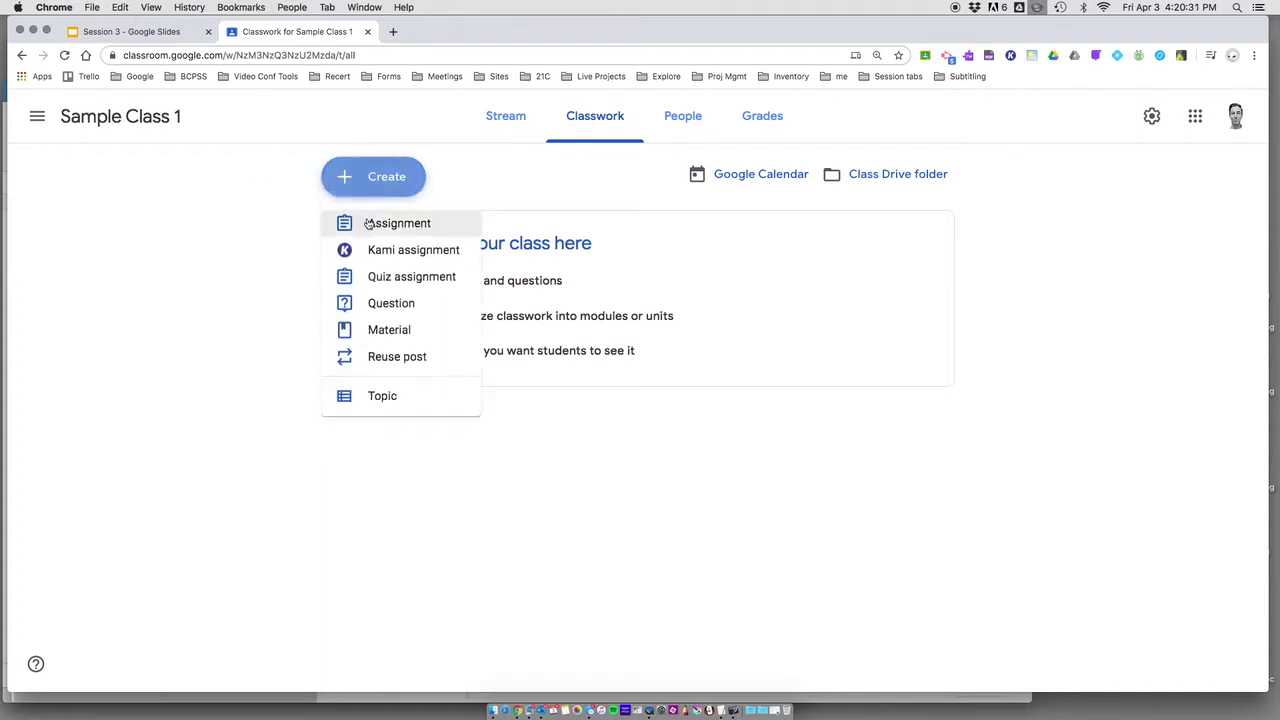
left_click(371, 220)
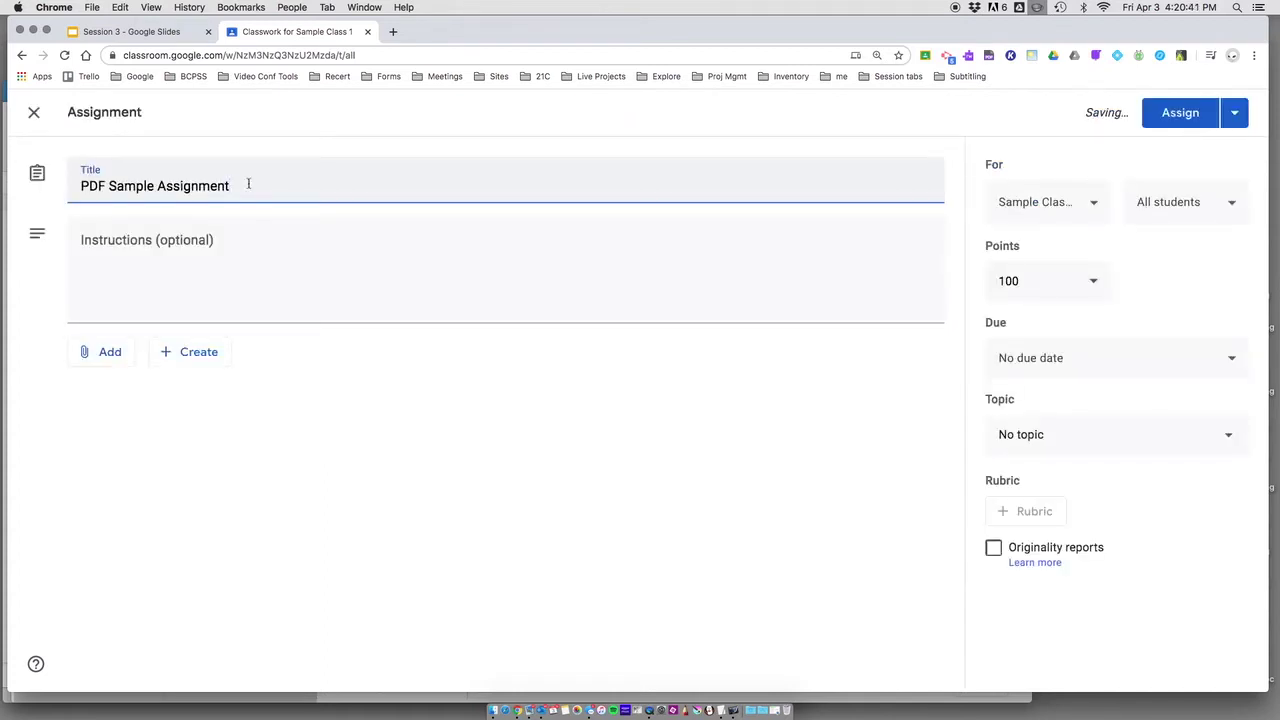
left_click(104, 354)
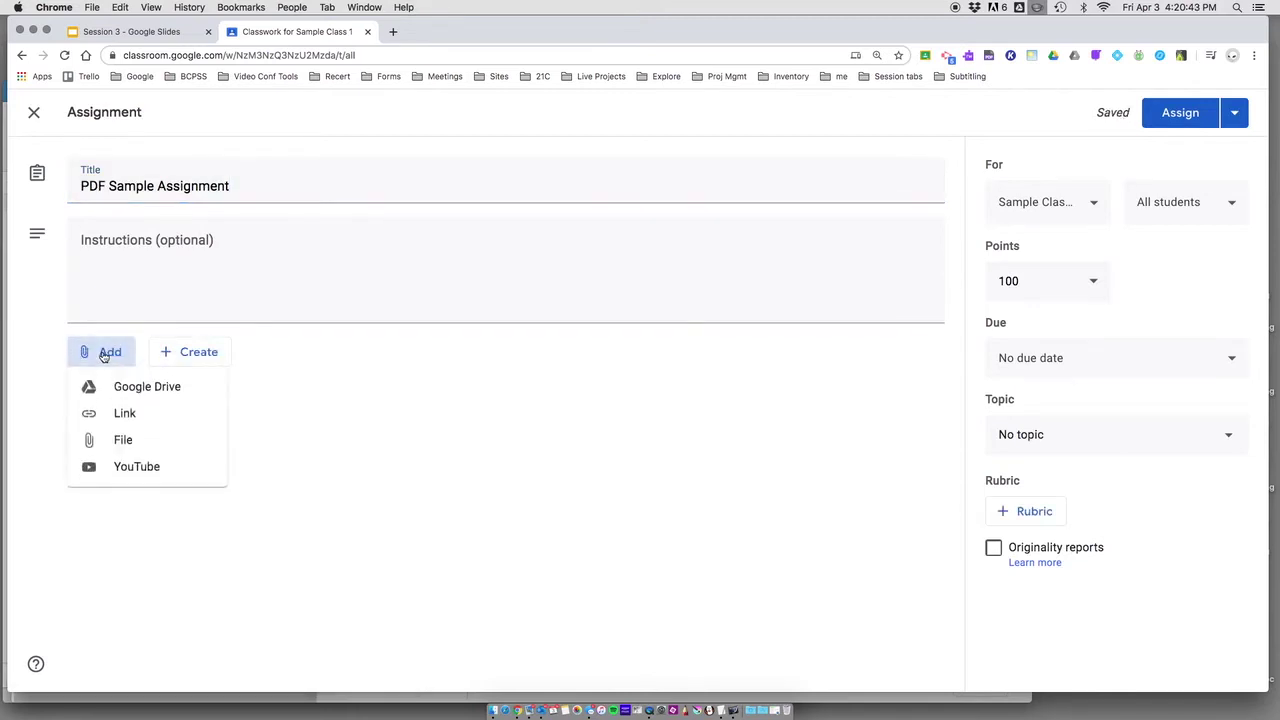
Attach Sample PDF Assignment.pdf from Google Drive, shared as a copy for each student
left_click(155, 390)
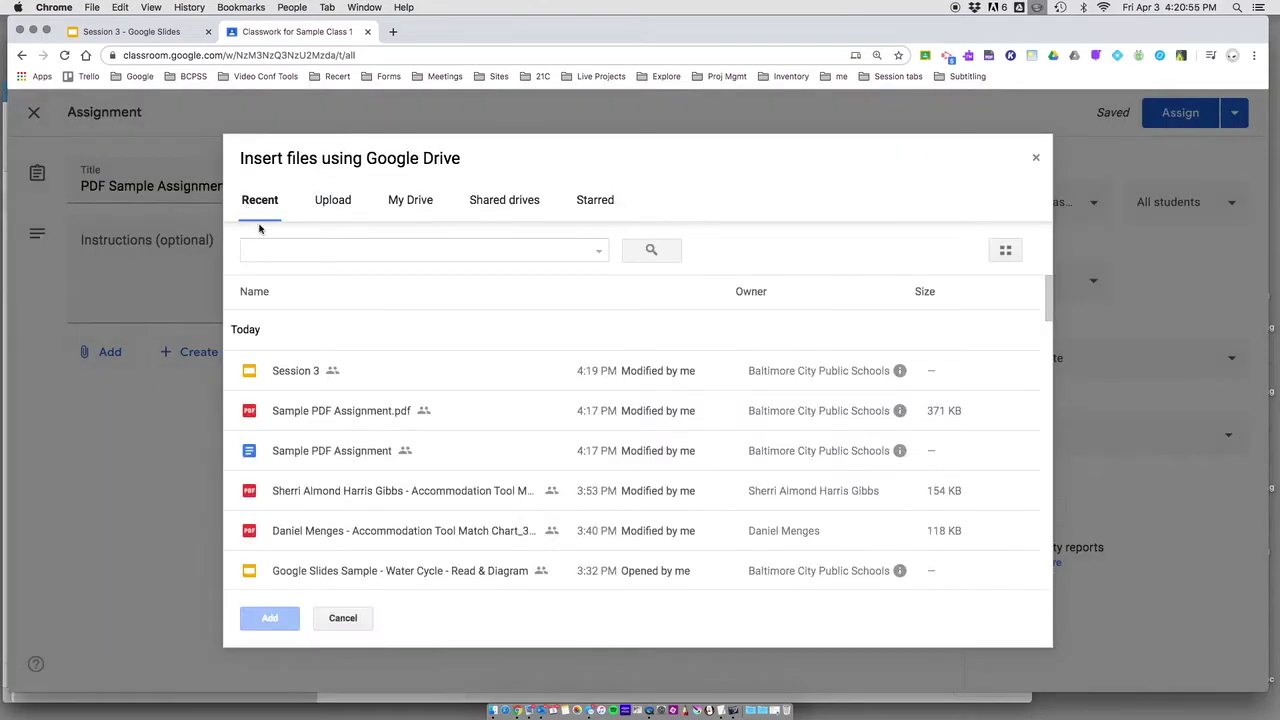
double_click(300, 417)
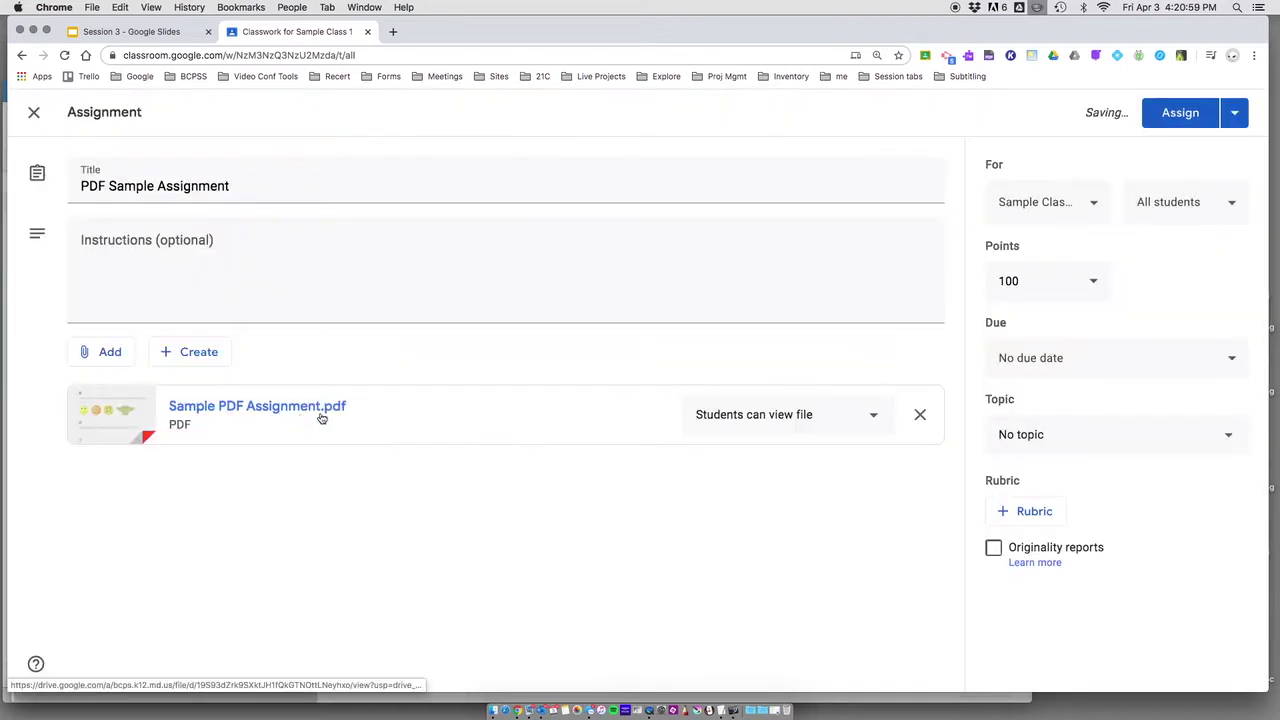
left_click(866, 416)
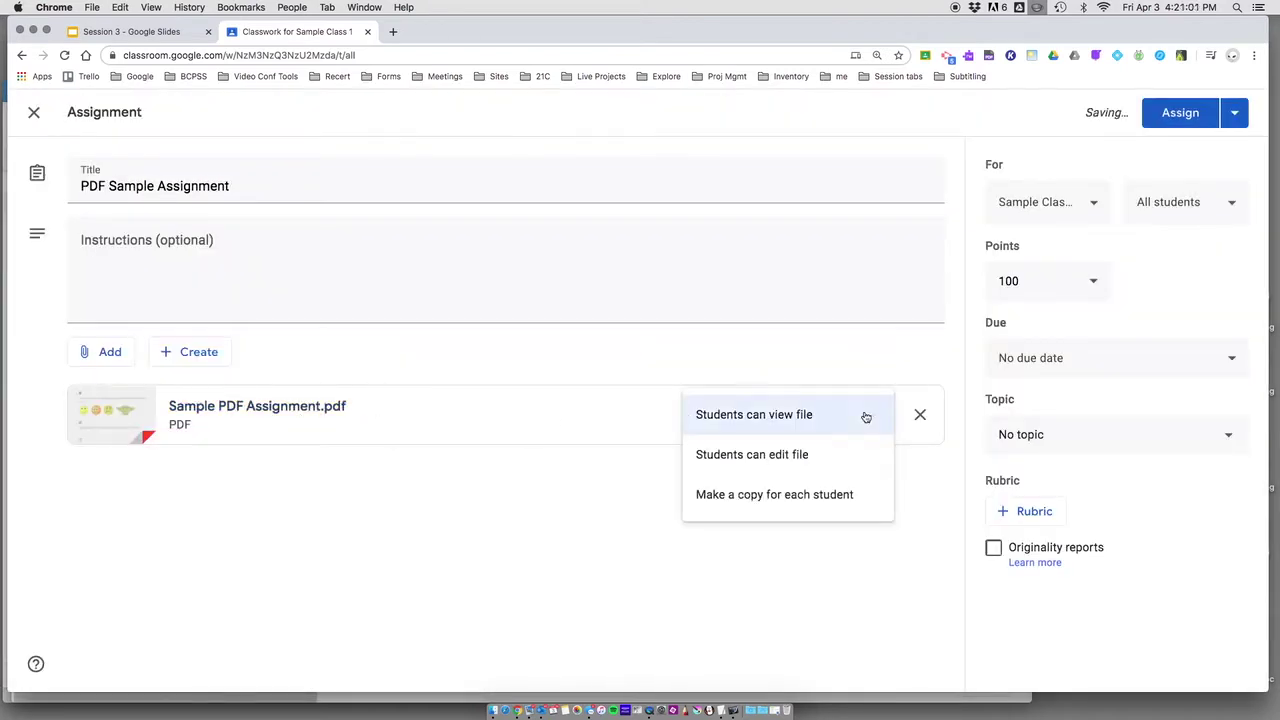
left_click(797, 497)
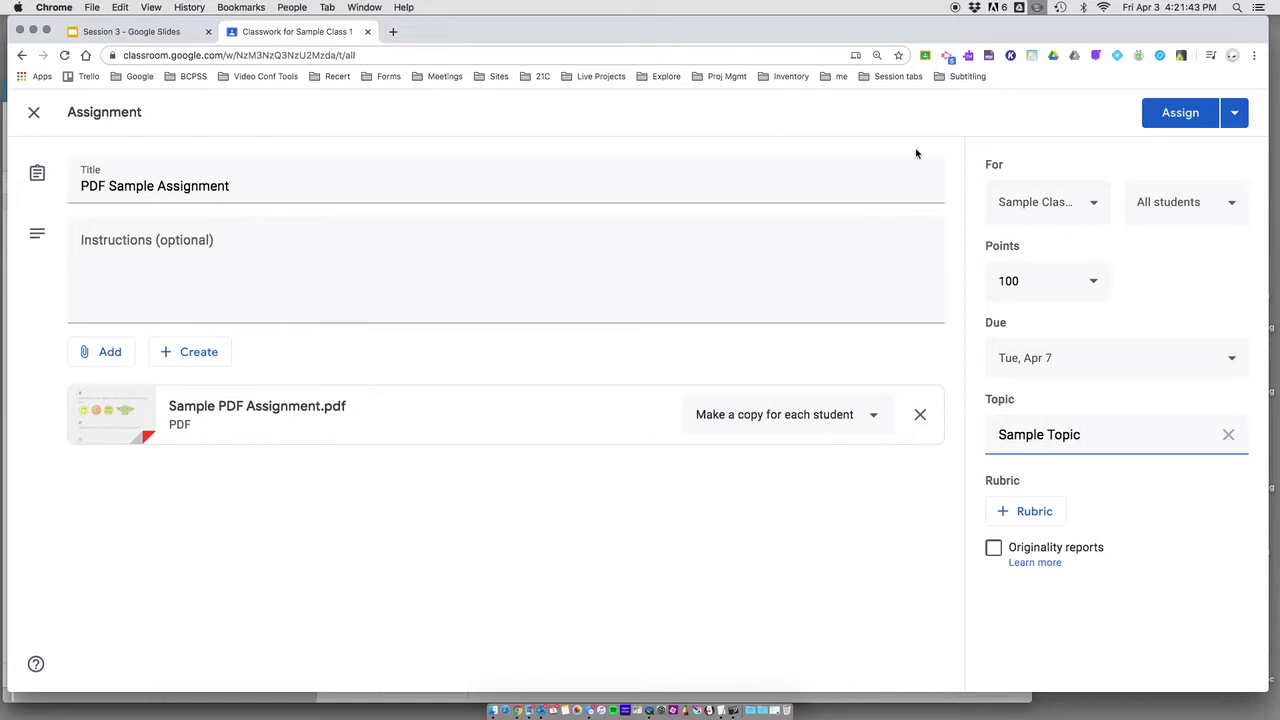
Post the assignment, then expand PDF Sample Assignment and view its turned-in submissions
left_click(1183, 114)
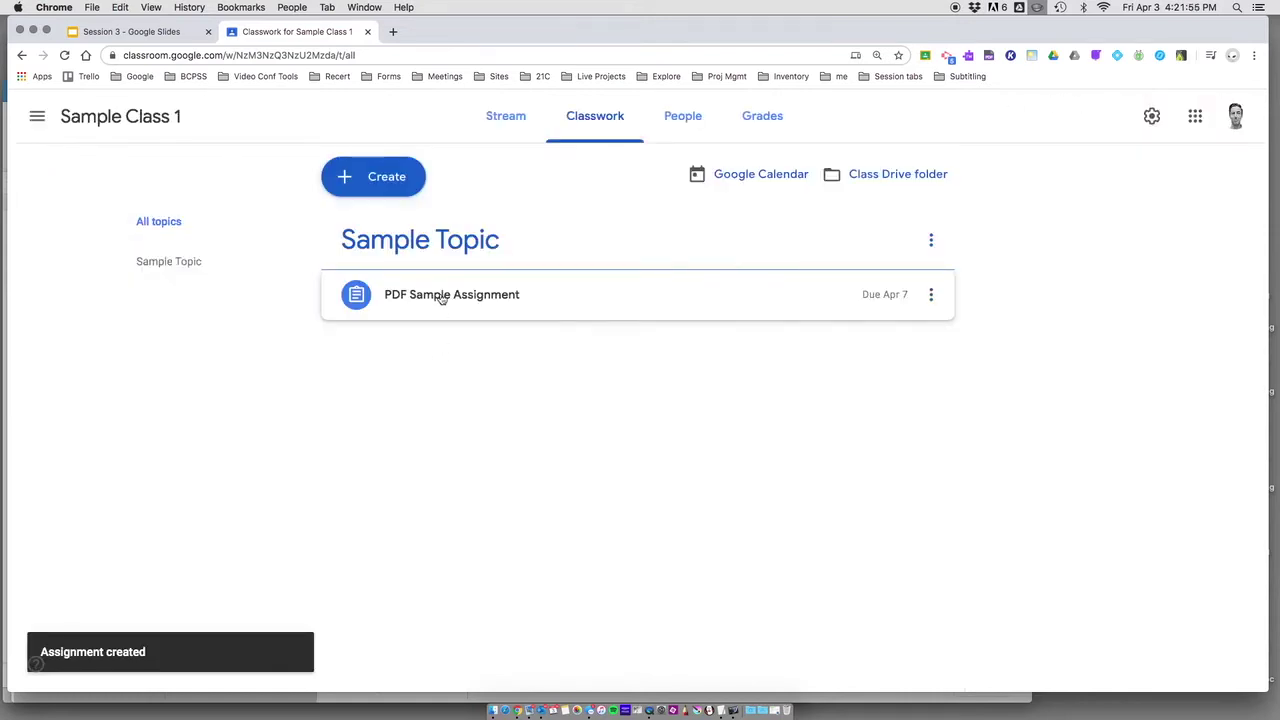
left_click(441, 296)
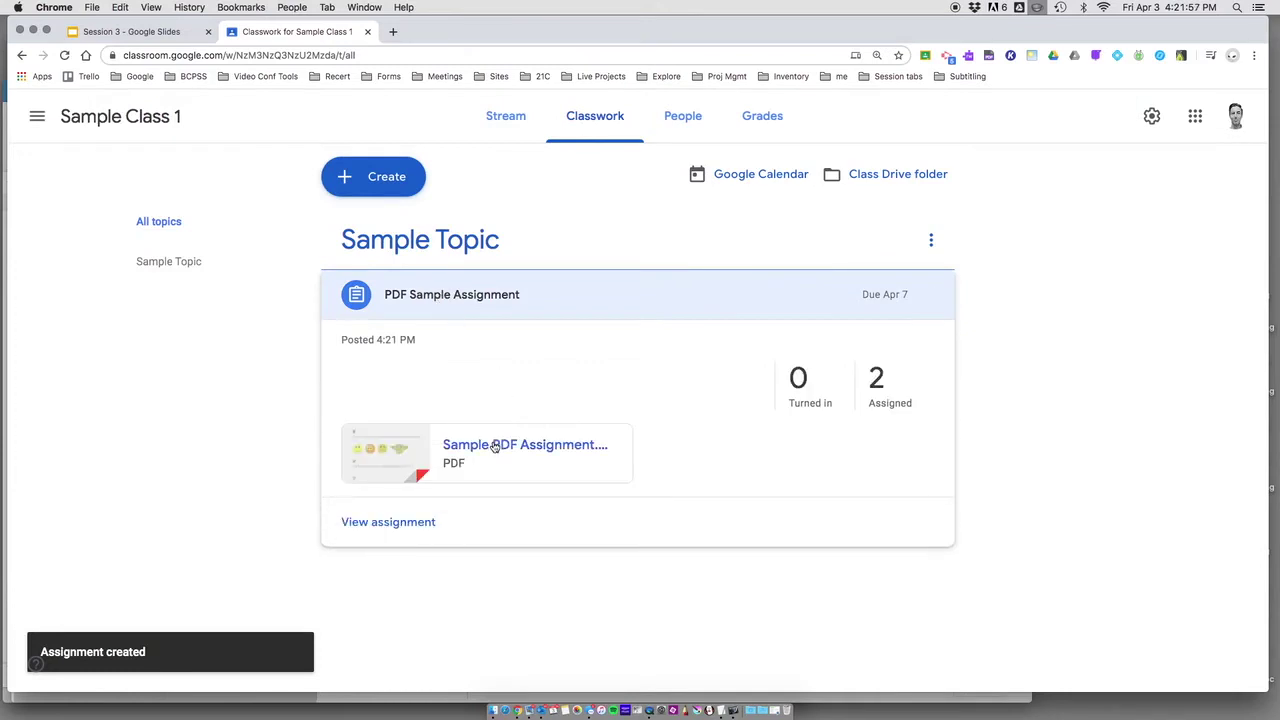
left_click(797, 388)
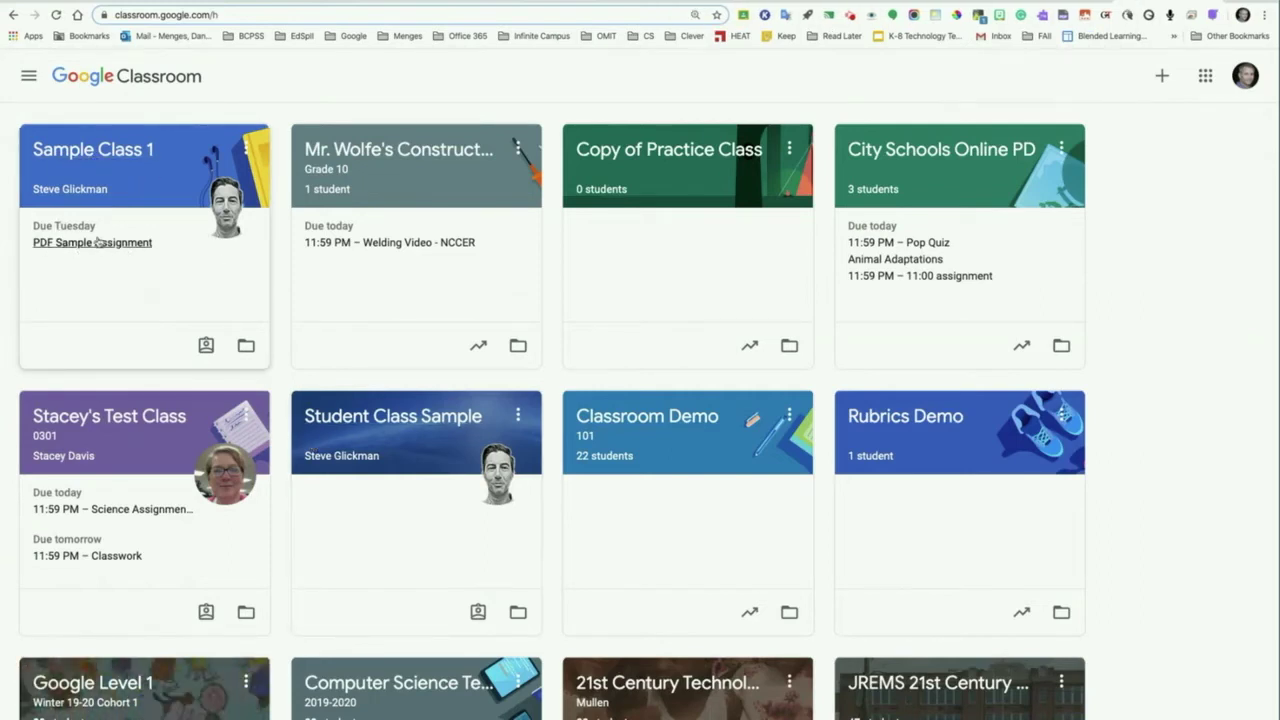
Open PDF Sample Assignment from the Sample Class 1 card
left_click(94, 243)
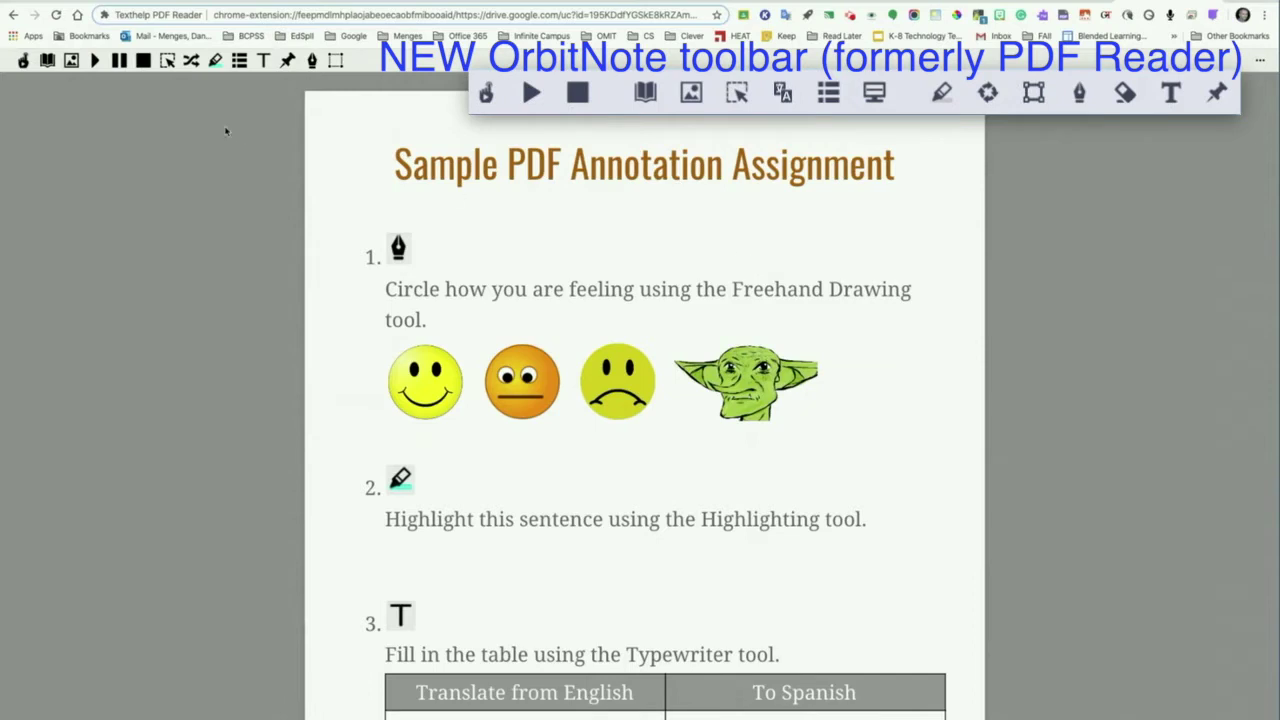
Draw a blue freehand circle around the Yoda picture for question 1
left_click(311, 61)
left_click(75, 85)
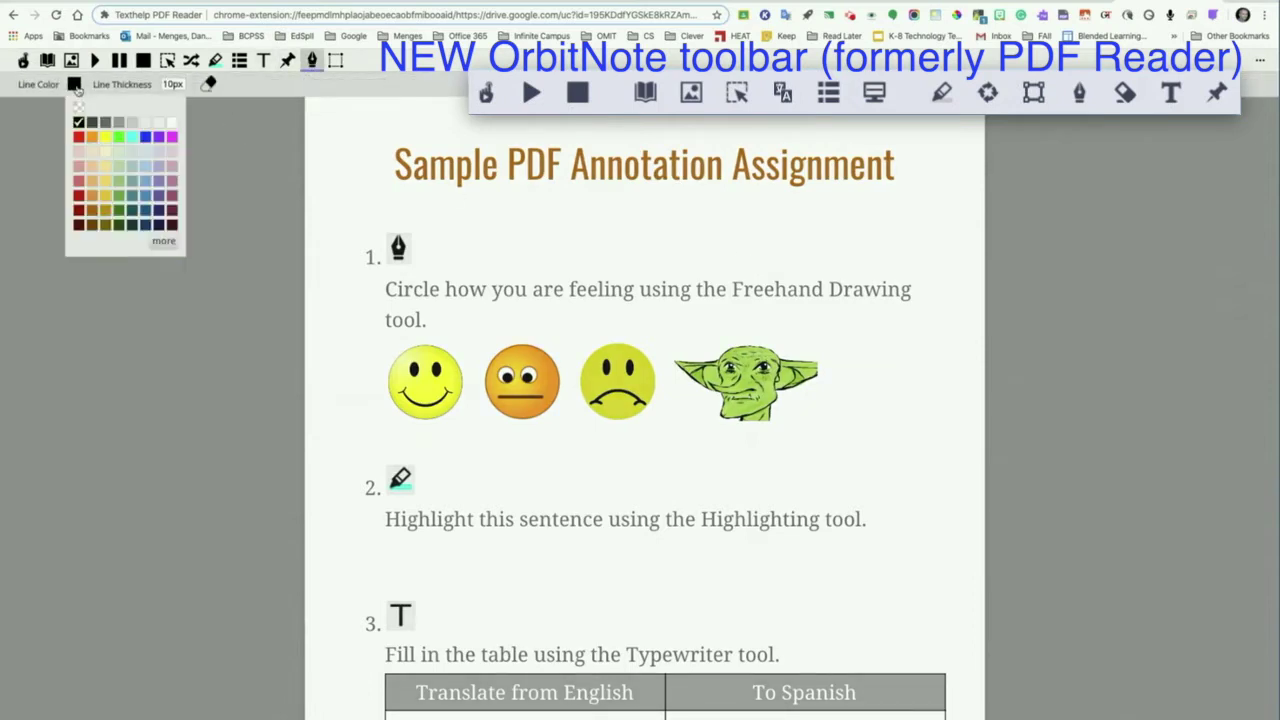
left_click(144, 137)
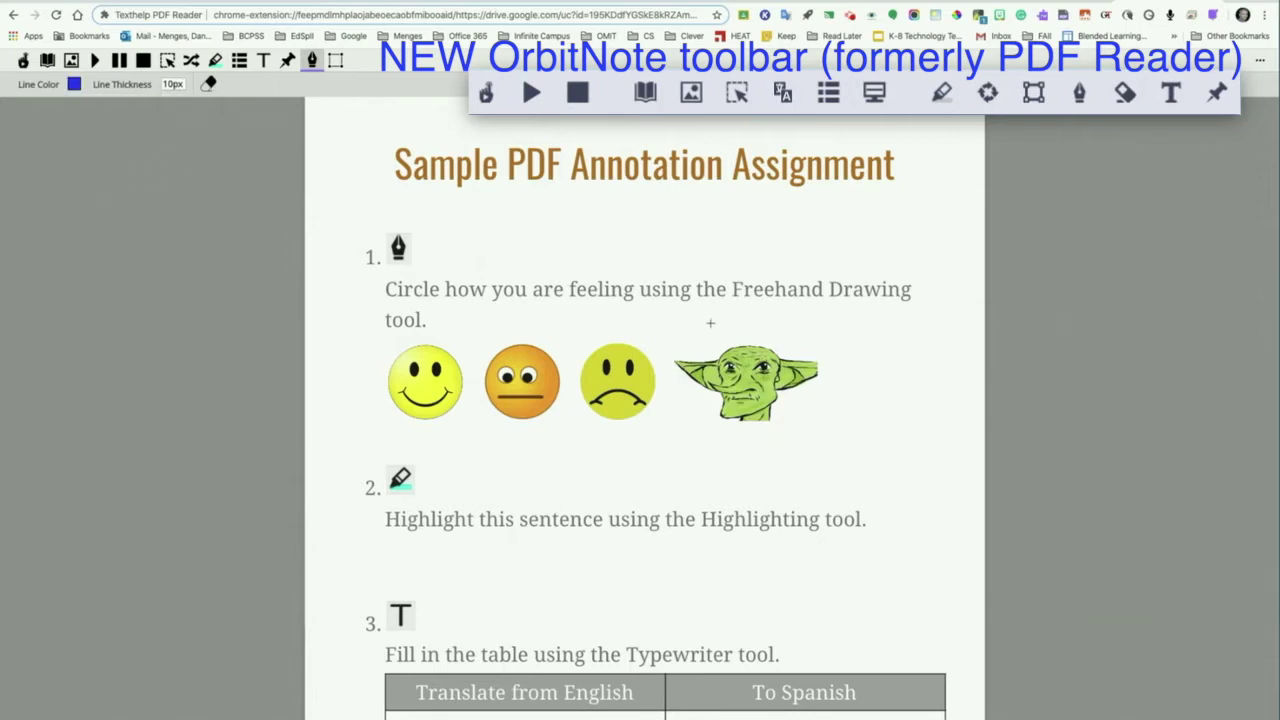
mouse_move(710, 322)
left_mouse_down()
mouse_move(818, 315)
mouse_move(815, 450)
mouse_move(660, 440)
mouse_move(684, 308)
mouse_move(765, 310)
left_mouse_up()
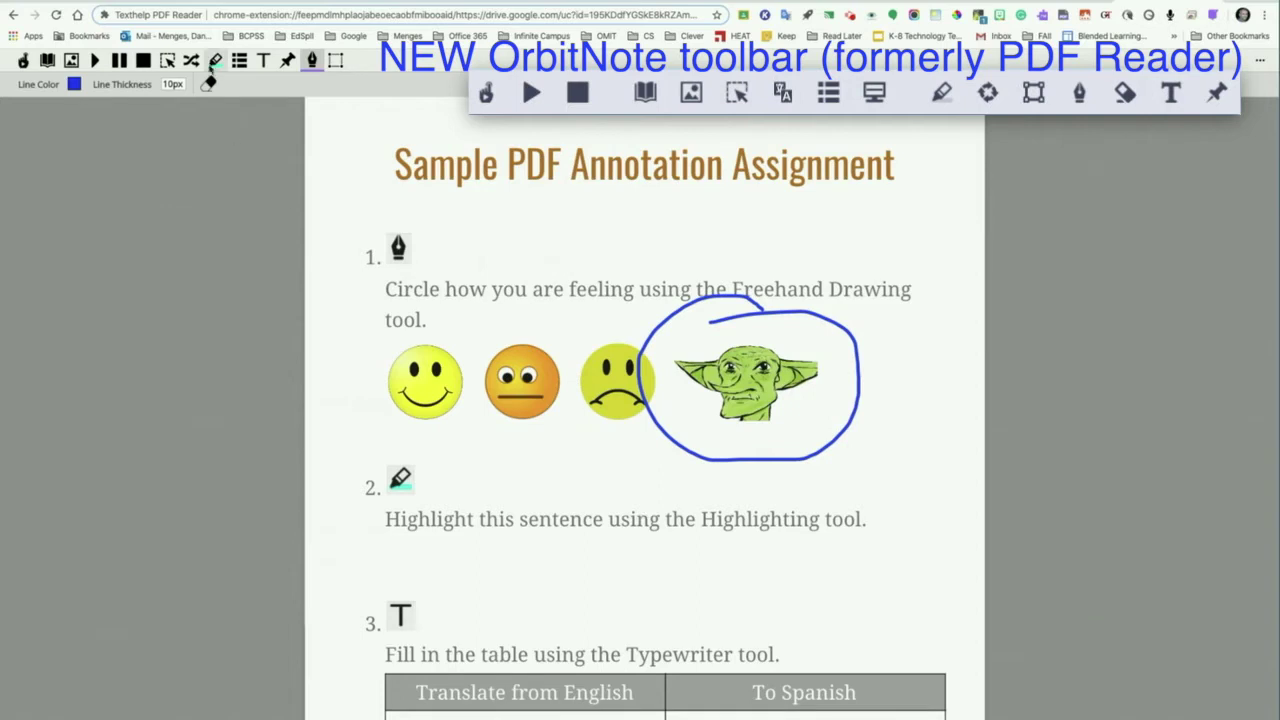
Highlight the question 2 sentence and switch its highlight colour to aqua green
left_click(215, 61)
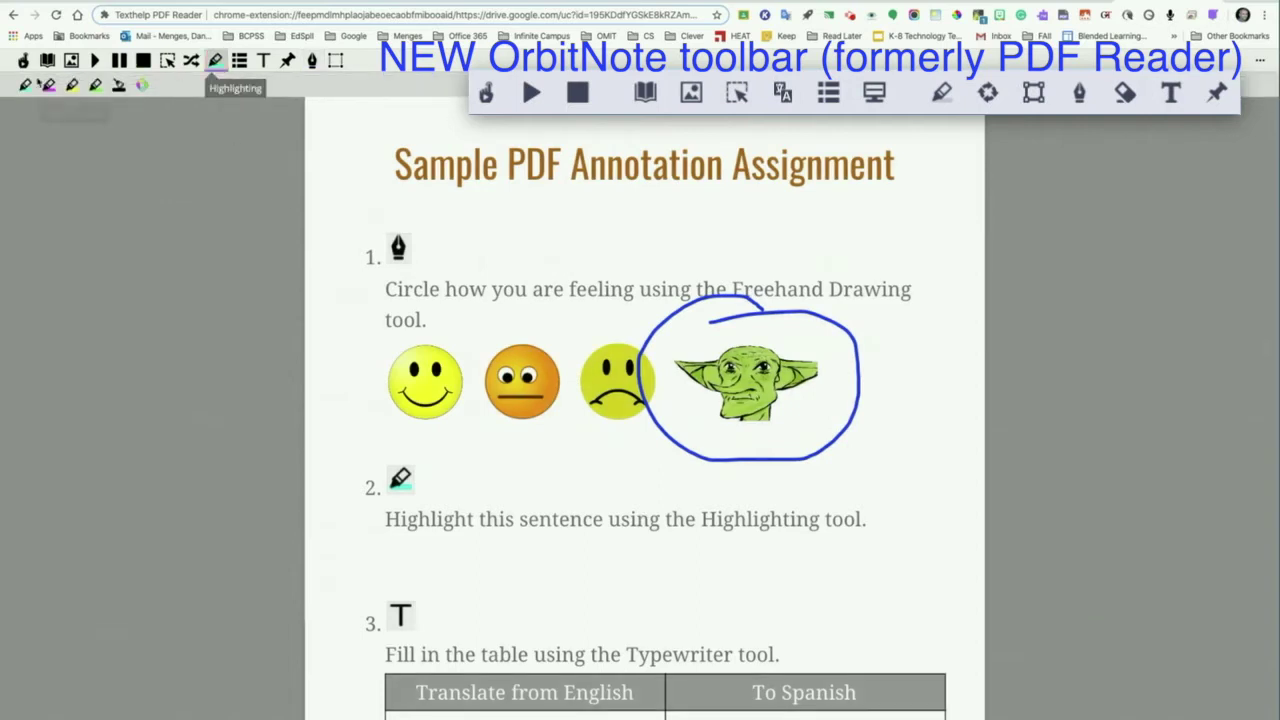
left_click(26, 86)
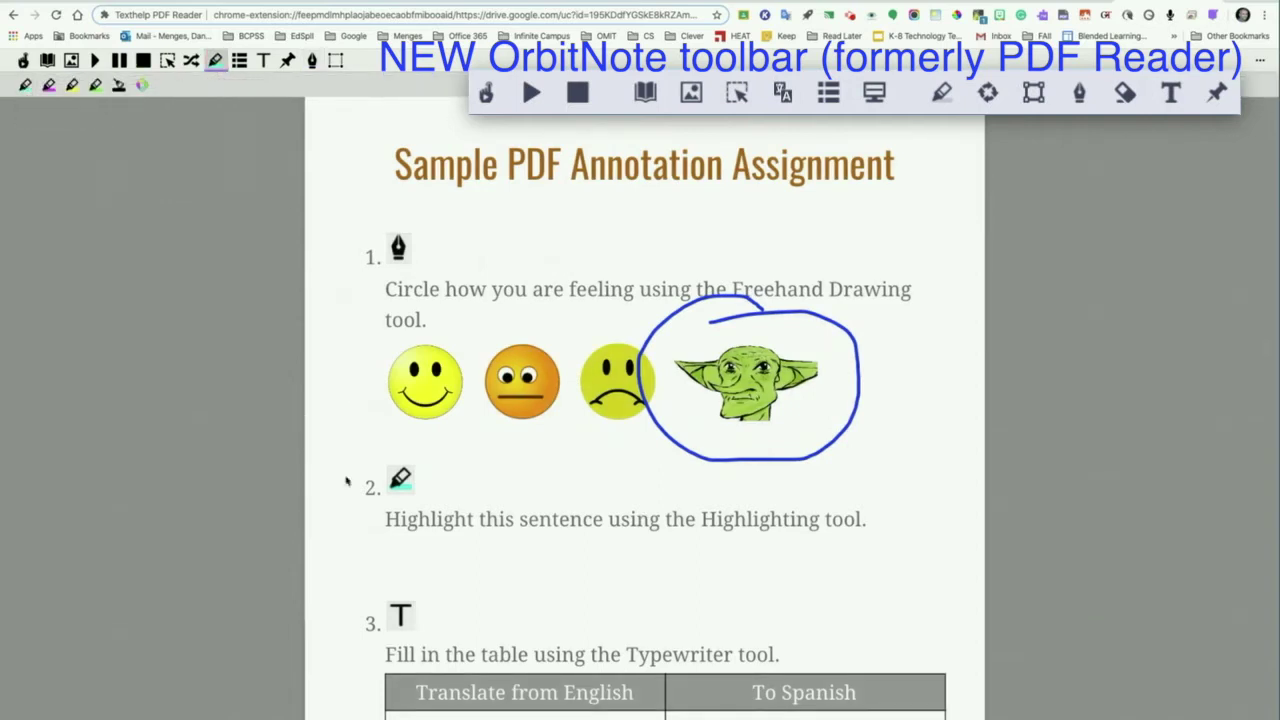
left_click_drag(392, 520, 847, 519)
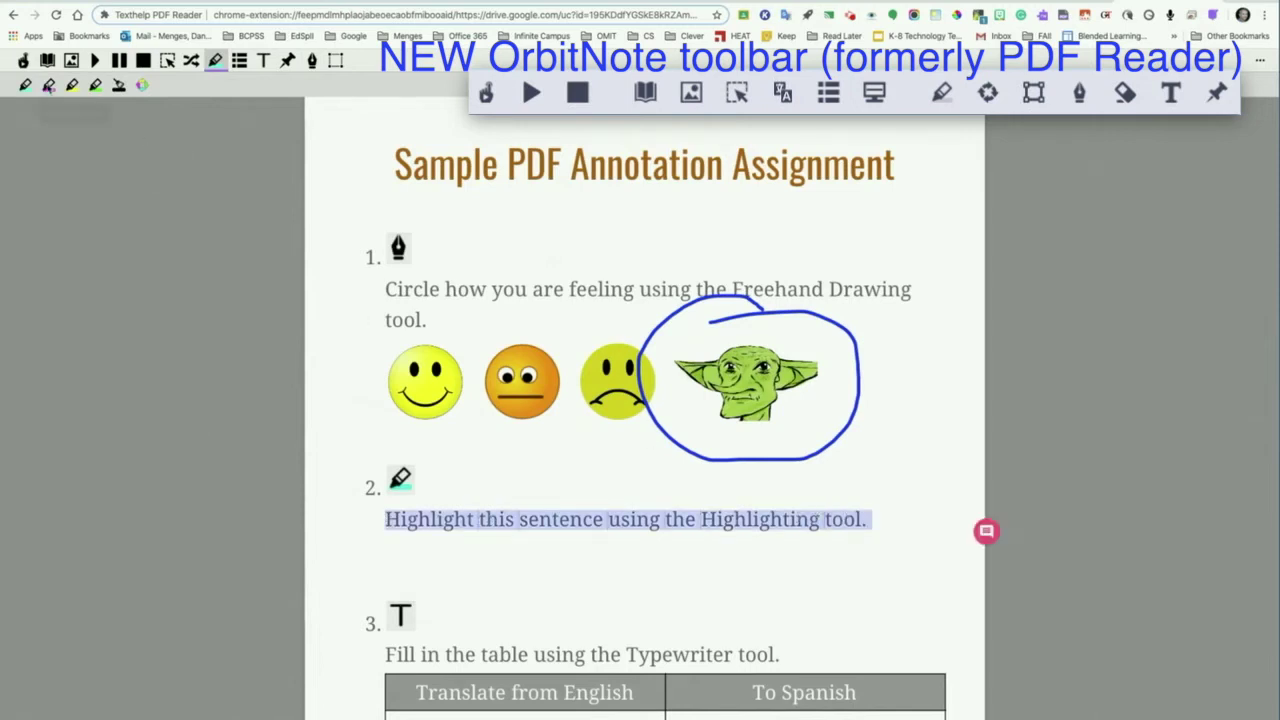
left_click(26, 86)
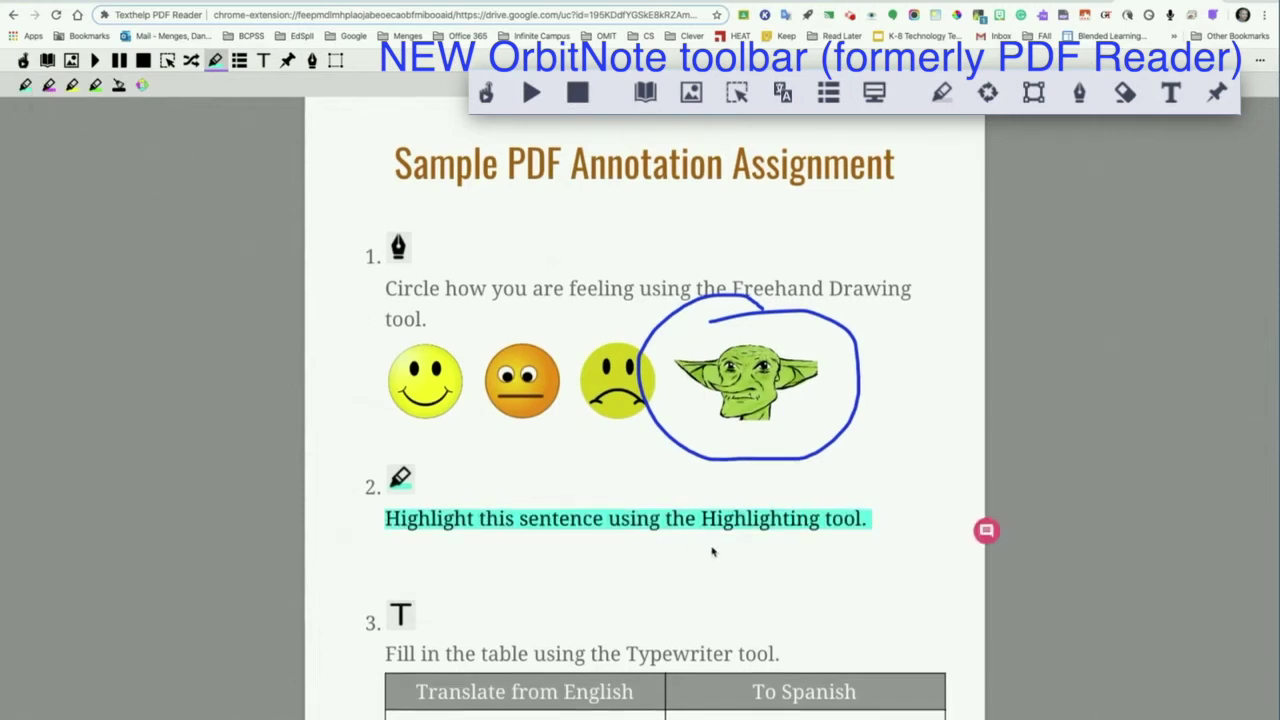
scroll(712, 551, "down", 3)
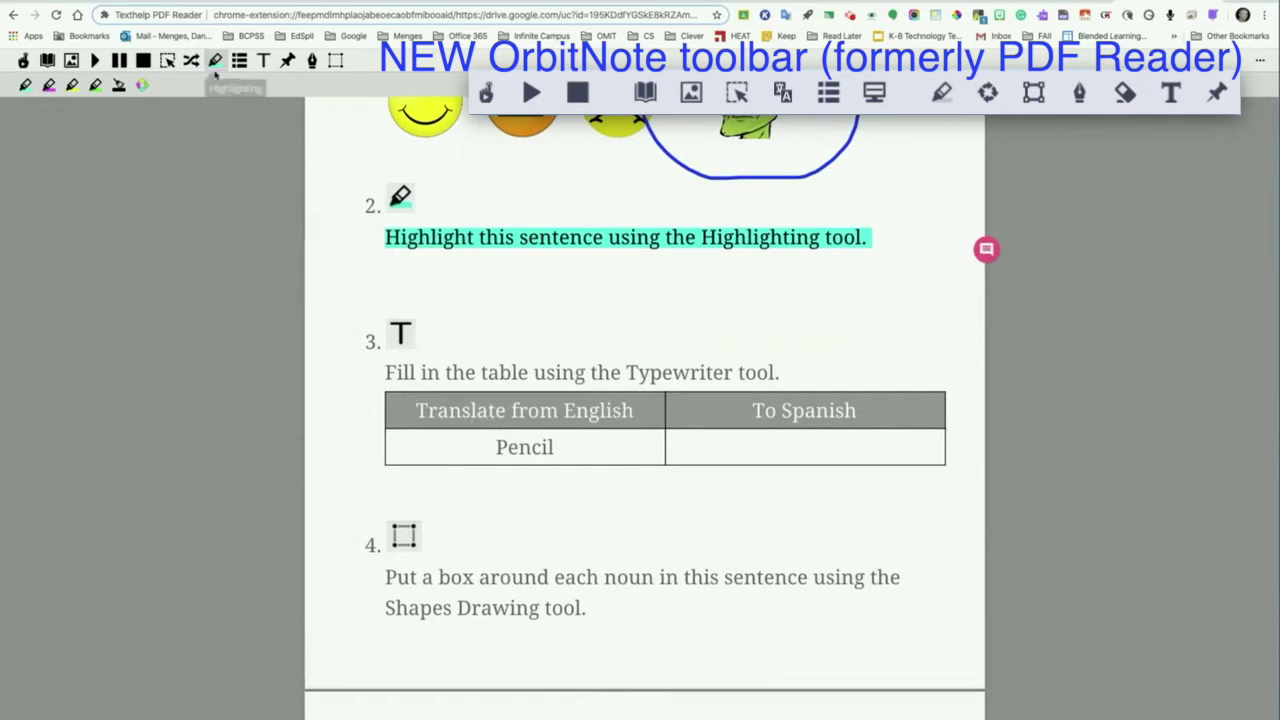
Translate the word Pencil and copy its Spanish translation Lápiz
left_click(191, 61)
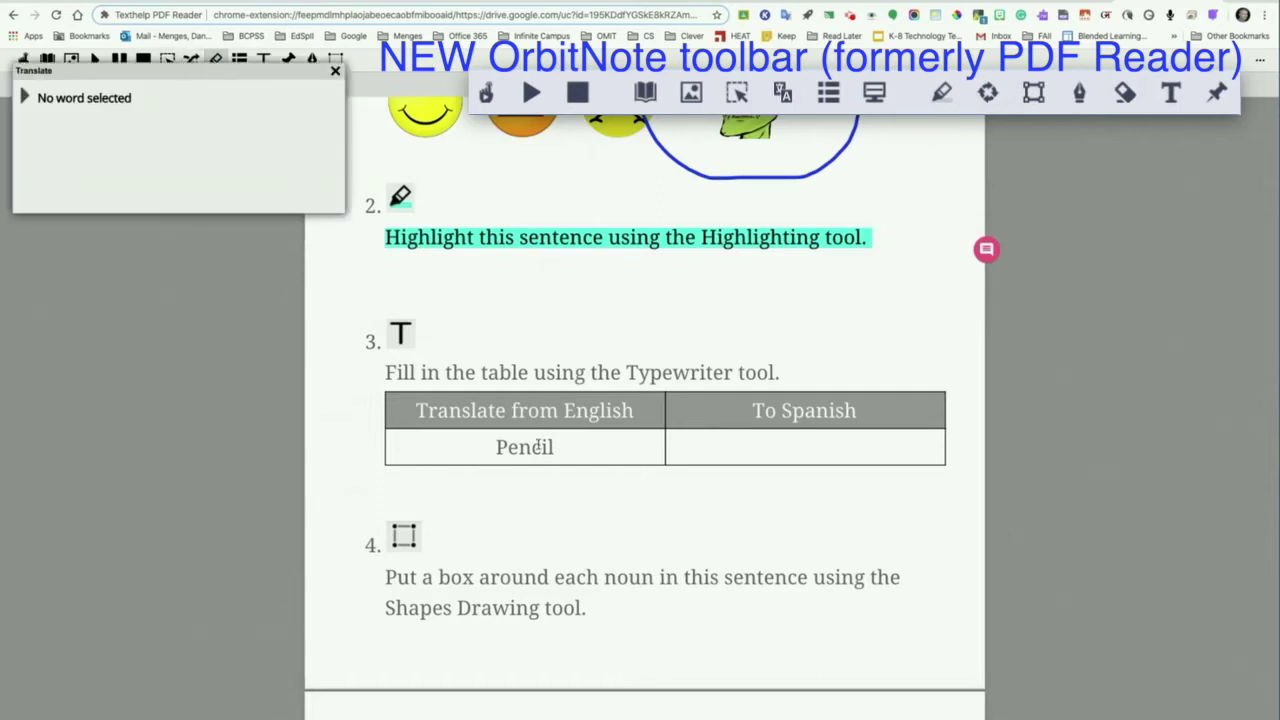
double_click(538, 447)
key("ctrl+c")
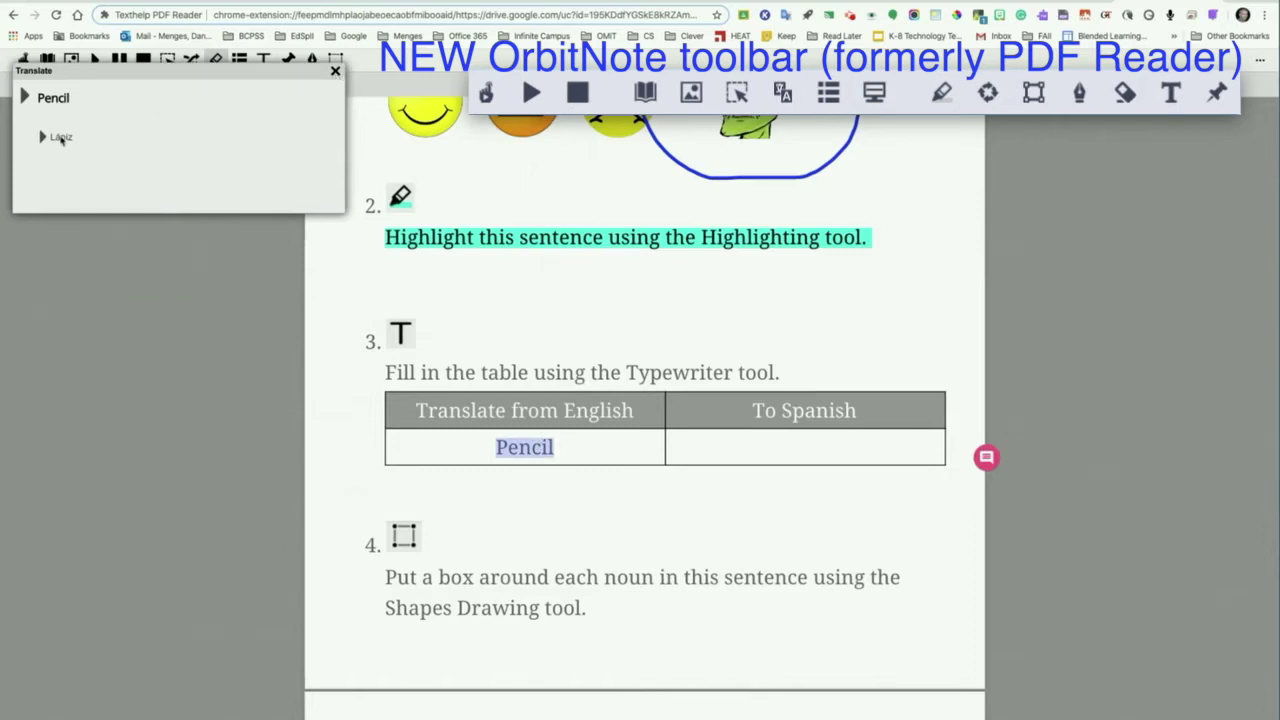
double_click(61, 138)
left_click(61, 139)
left_click(268, 66)
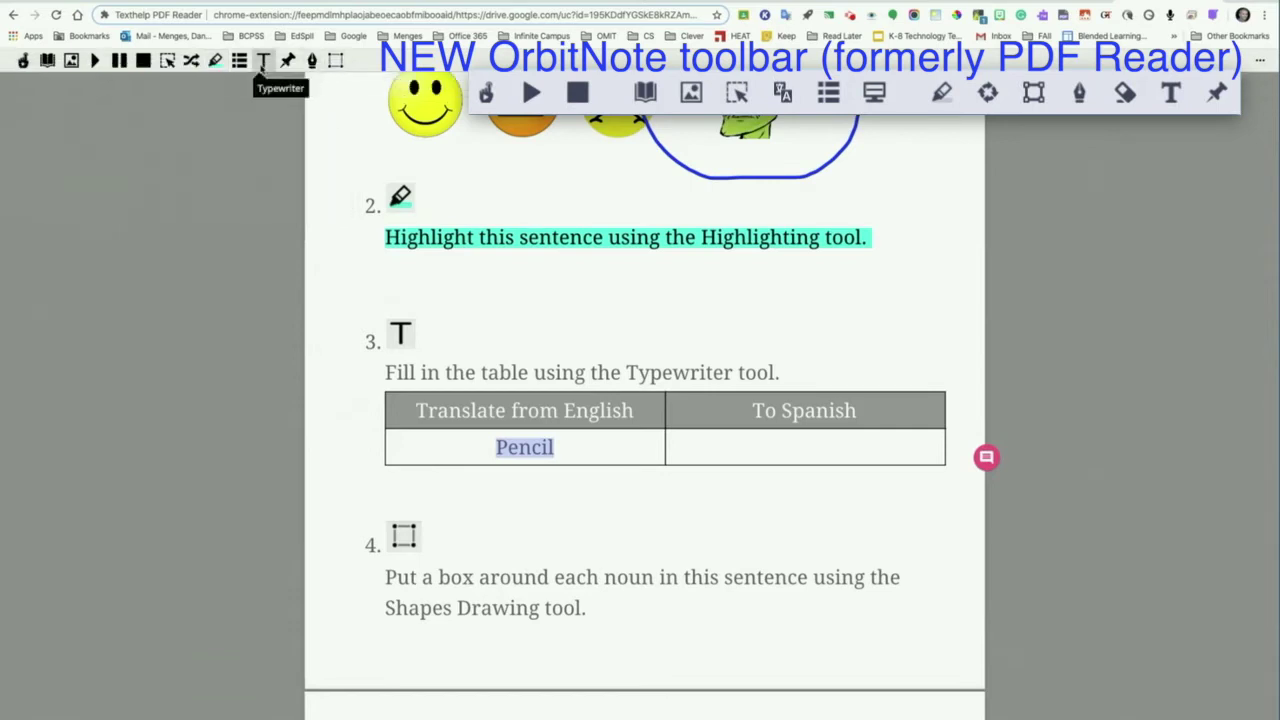
Enter 'Lapiz' in the To Spanish cell next to Pencil, removing stray text boxes
left_click(687, 444)
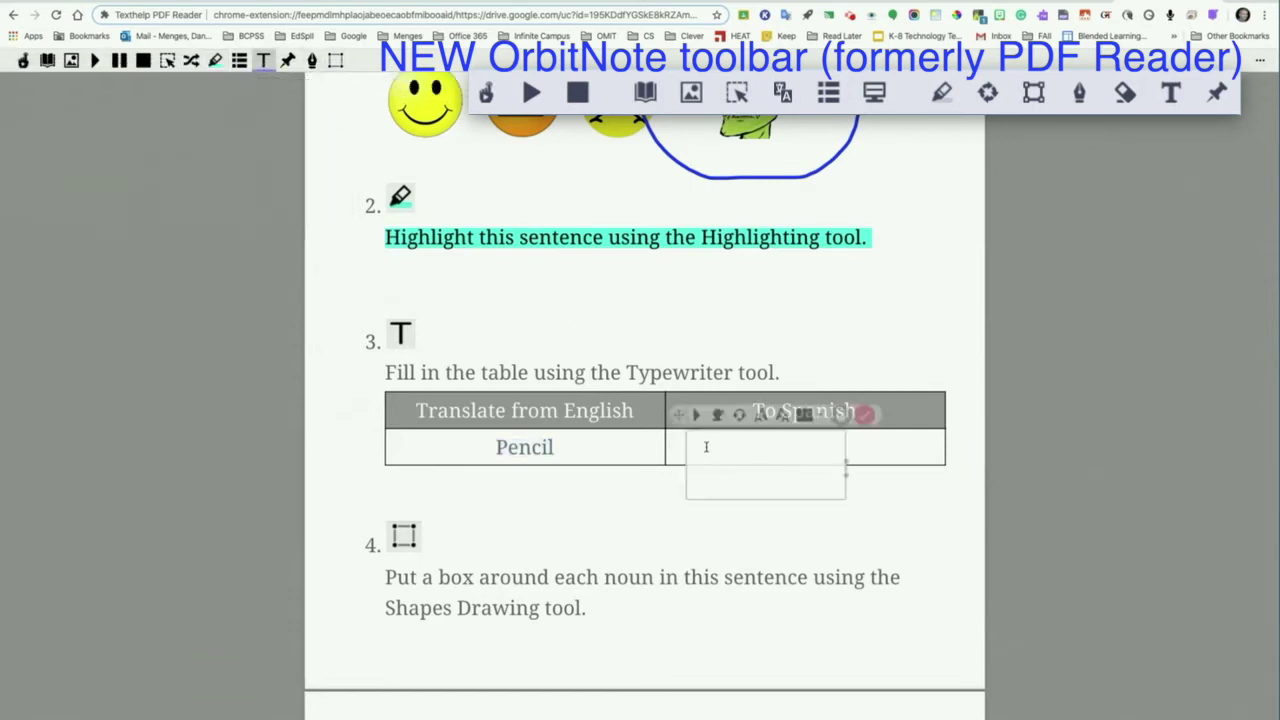
key("ctrl+v")
left_click_drag(750, 447, 687, 447)
type("Lapiz")
left_click(797, 534)
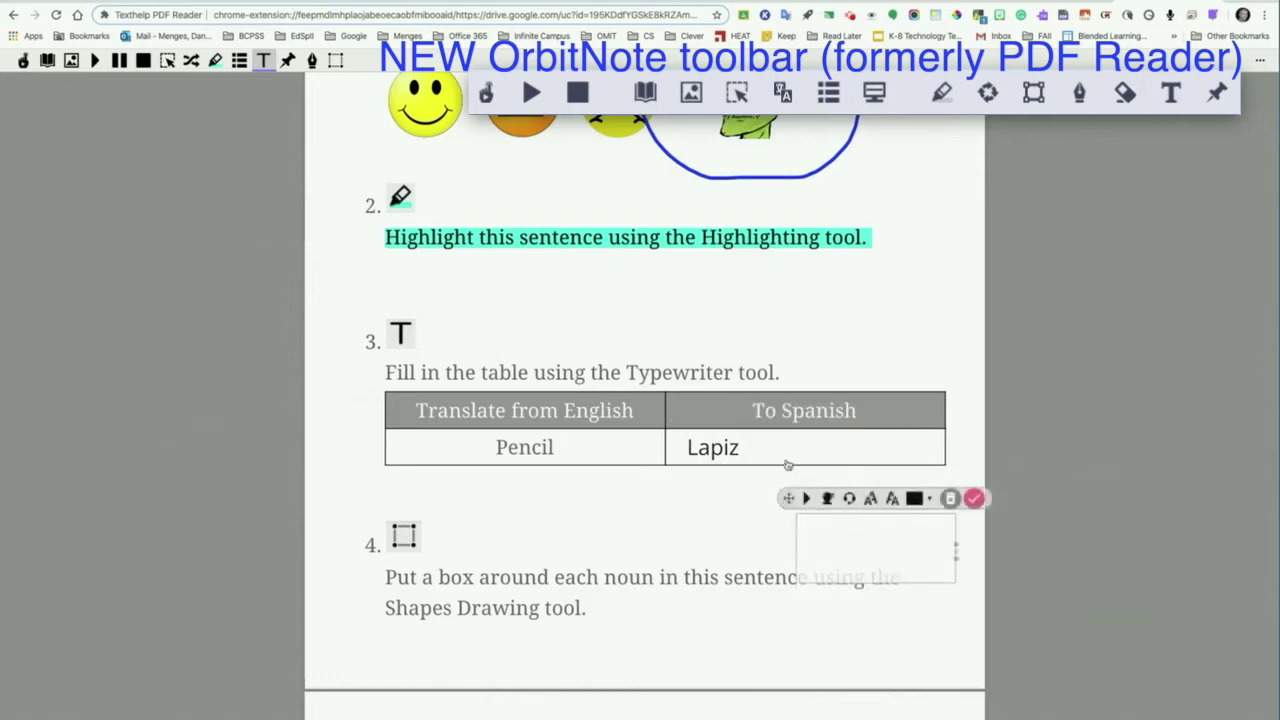
left_click(808, 437)
key("Escape")
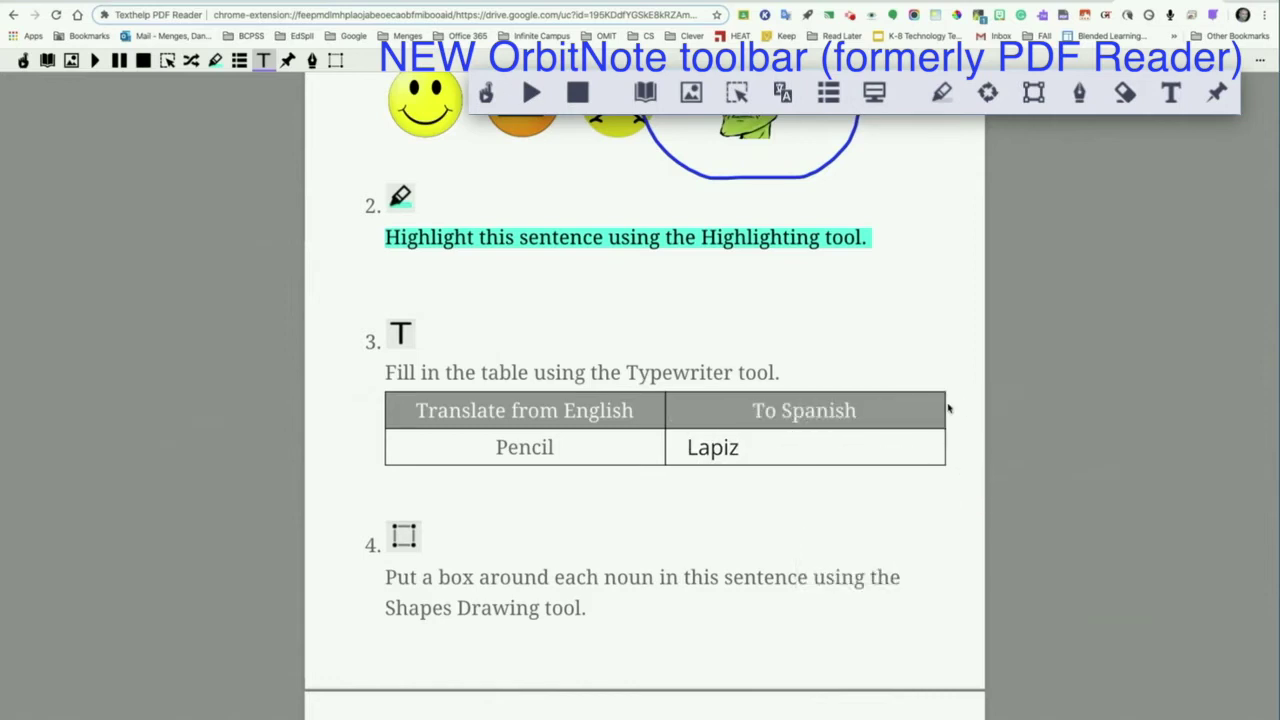
left_click(718, 444)
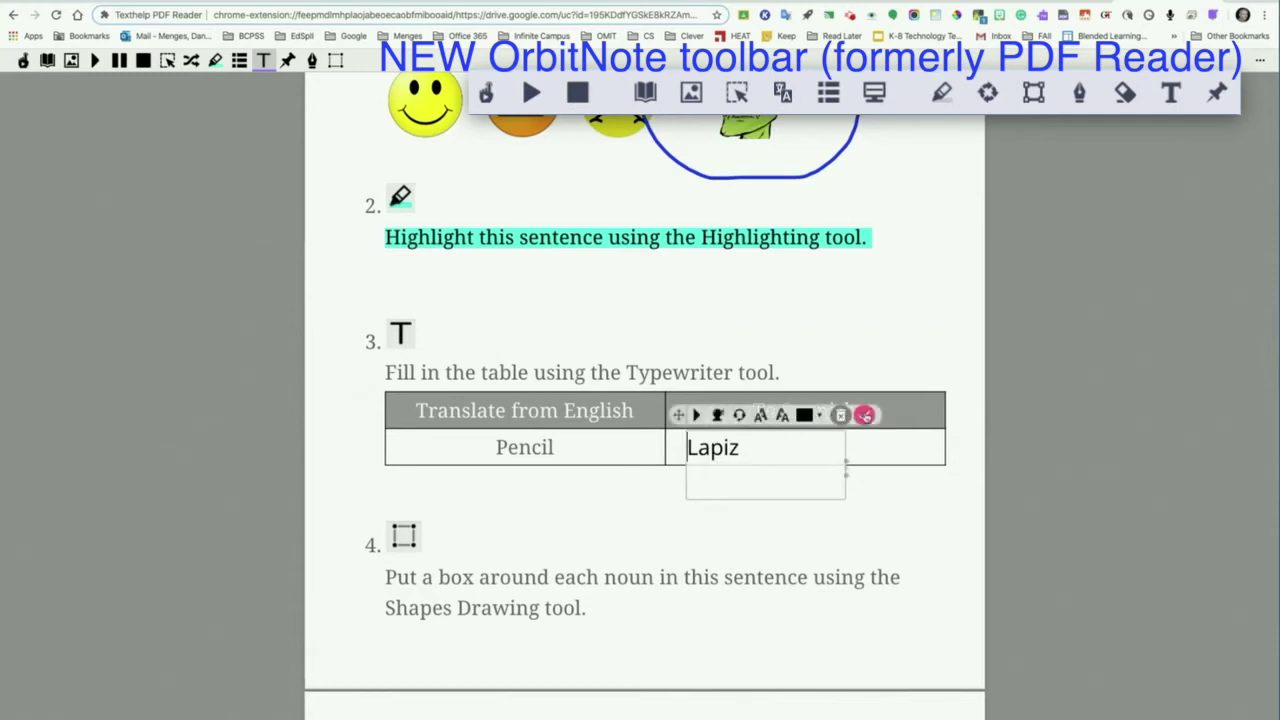
left_click(865, 414)
scroll(850, 400, "up", 3)
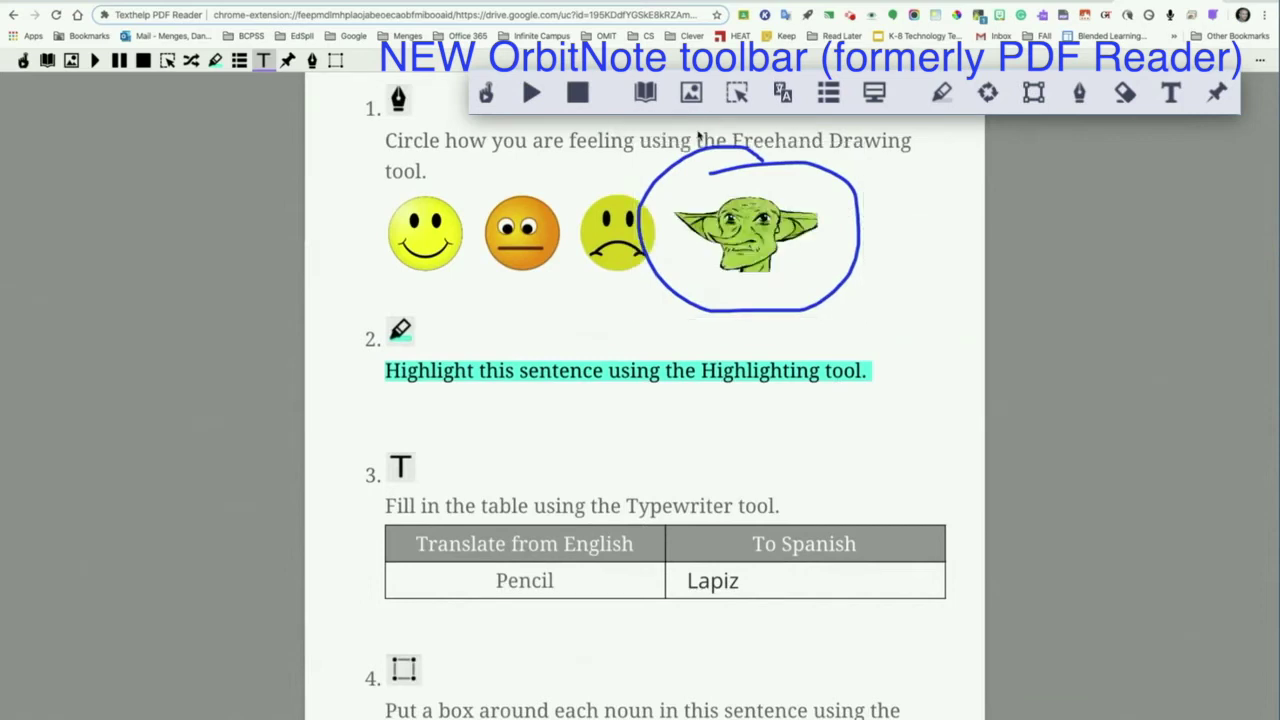
Draw rectangles around box, noun, Shapes and tool in item 4, then expand the assignment on Classwork
scroll(808, 373, "down", 5)
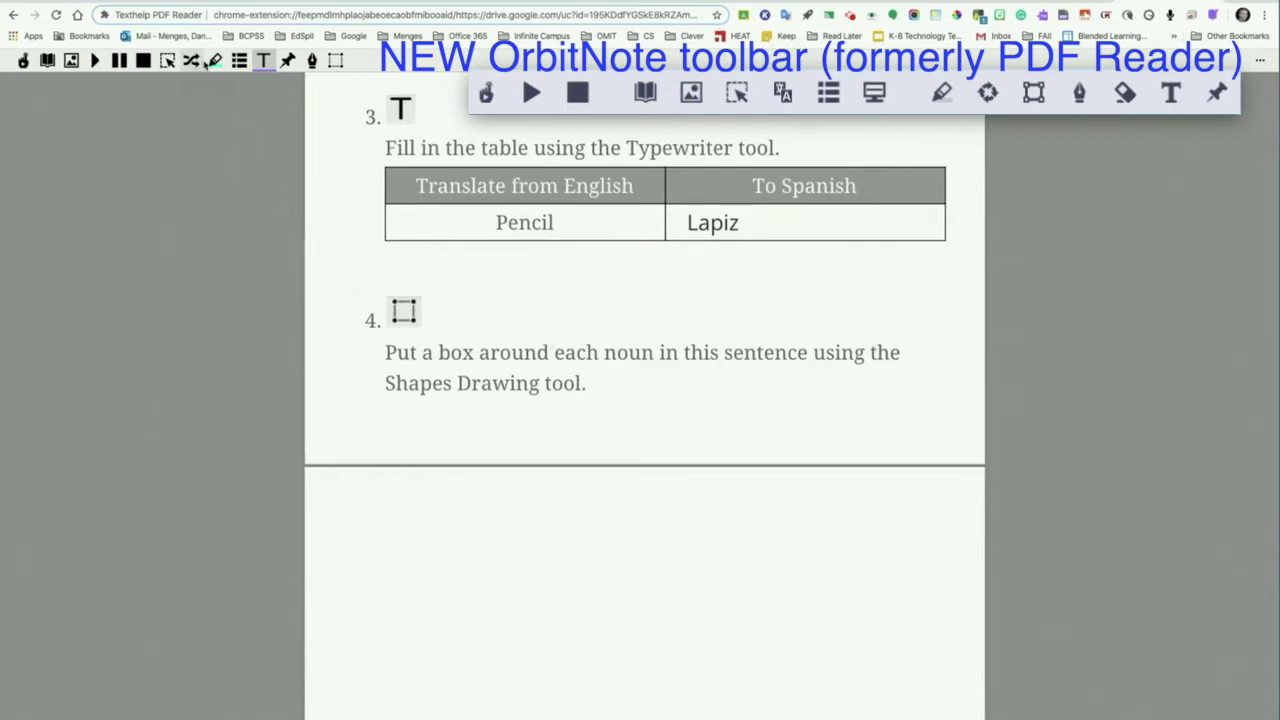
left_click(335, 62)
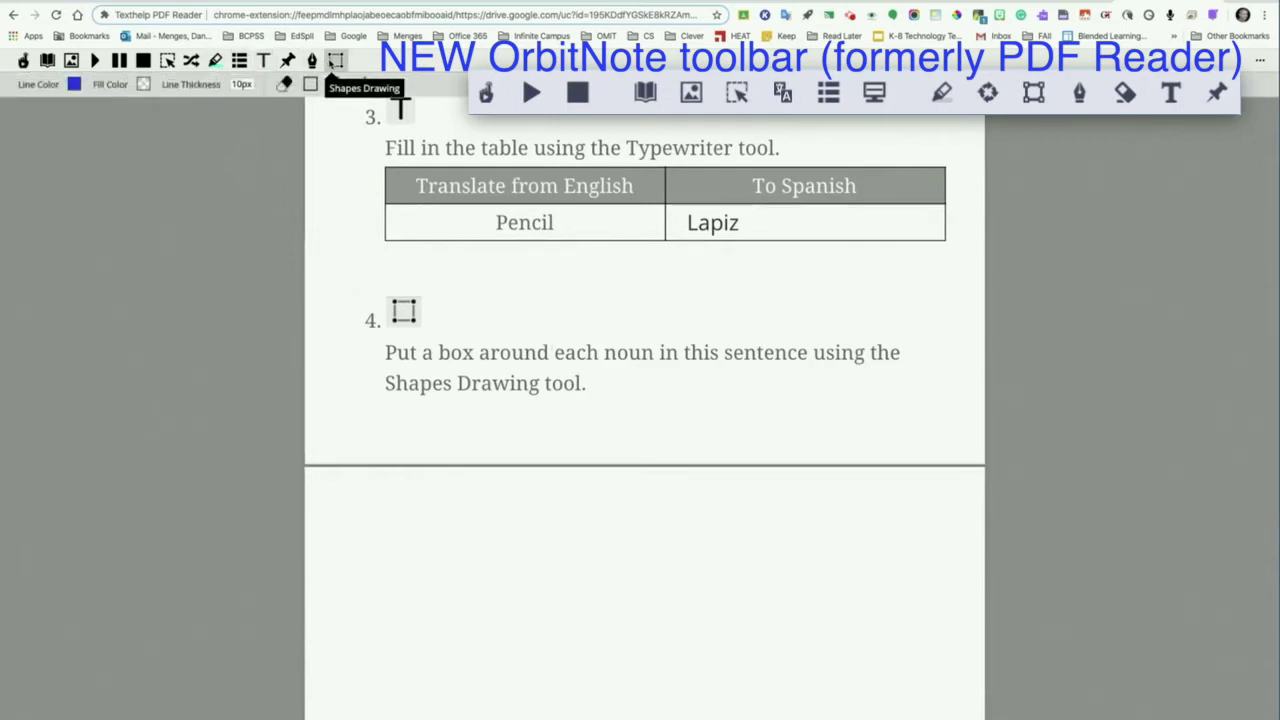
left_click(311, 85)
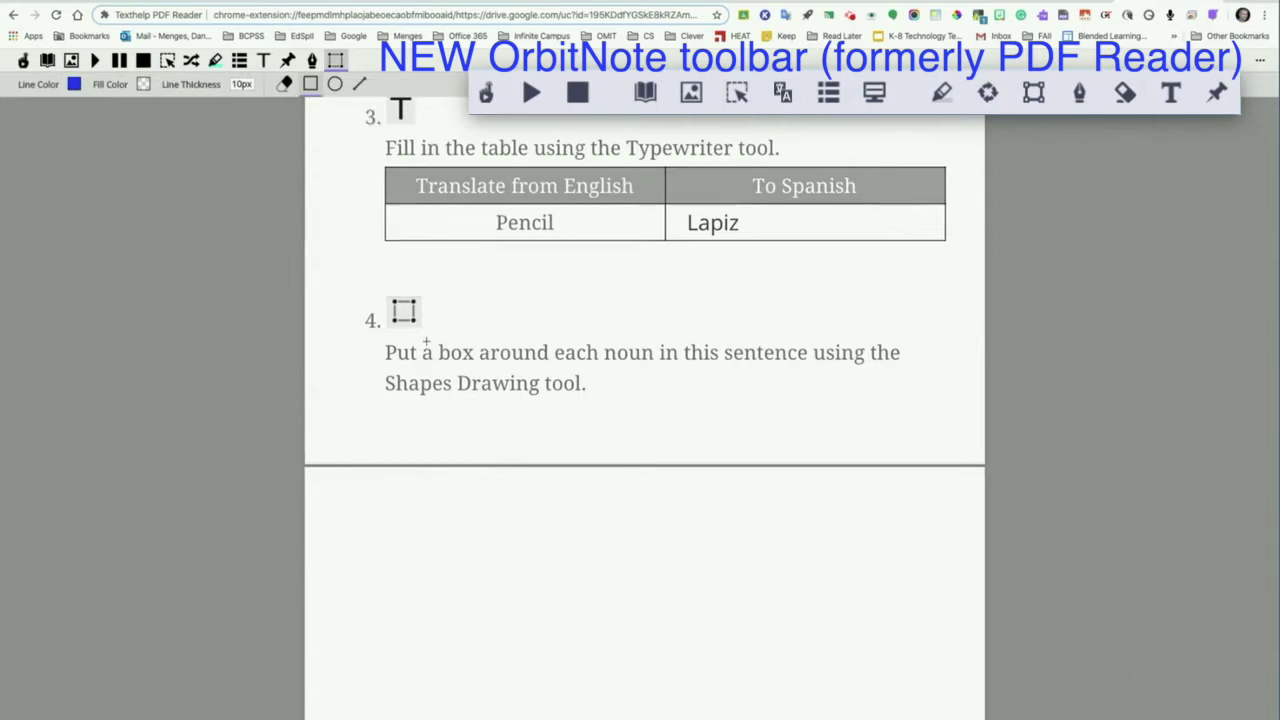
left_click_drag(432, 334, 478, 366)
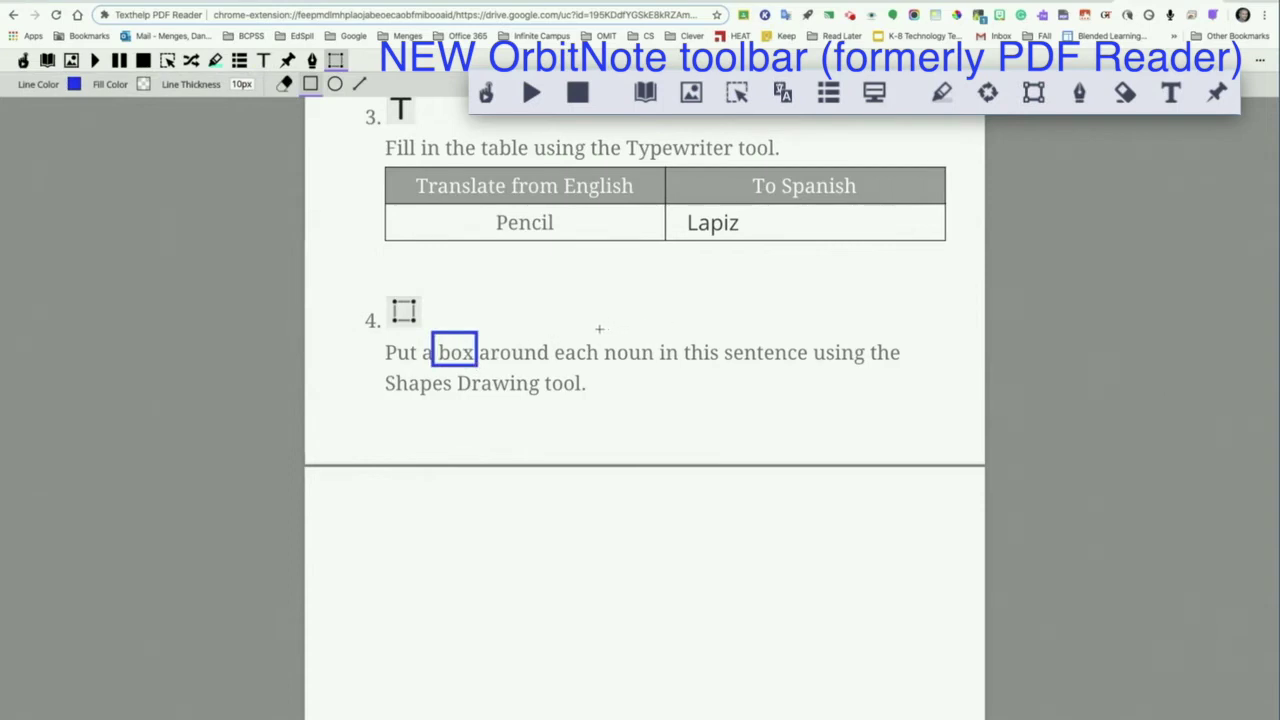
left_click_drag(595, 330, 657, 367)
left_click_drag(375, 371, 459, 399)
left_click_drag(540, 370, 587, 398)
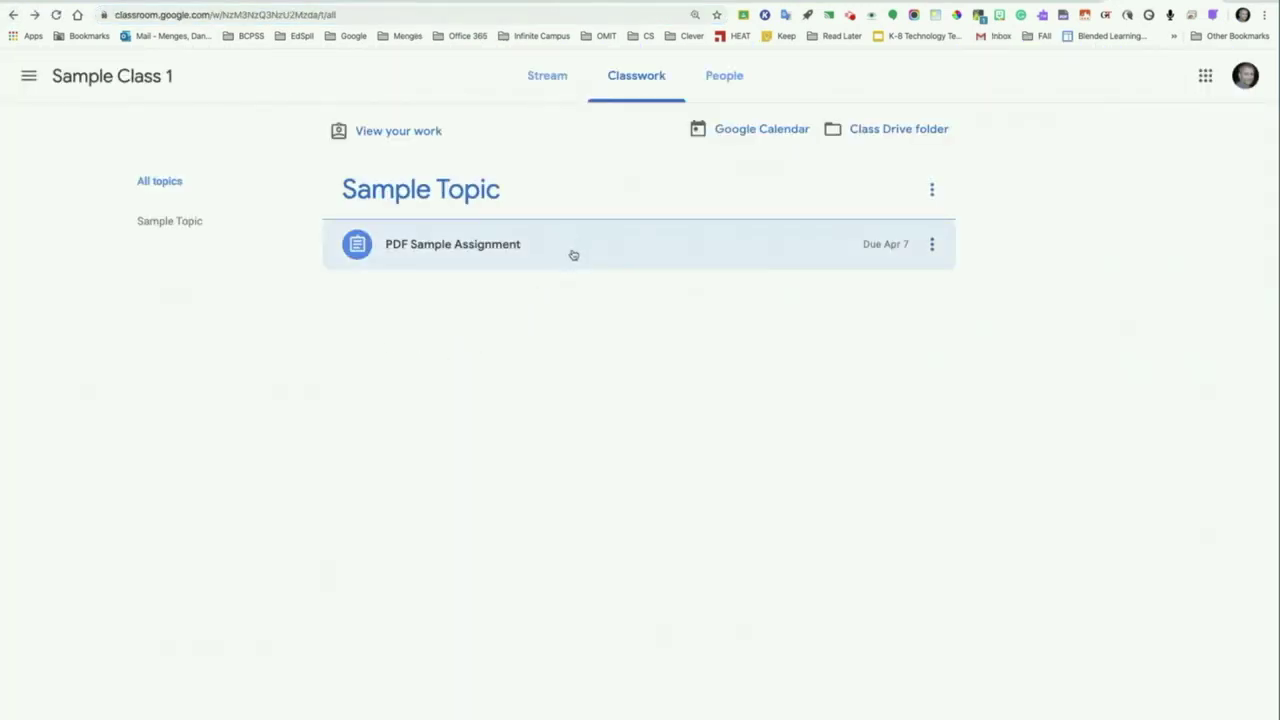
left_click(575, 240)
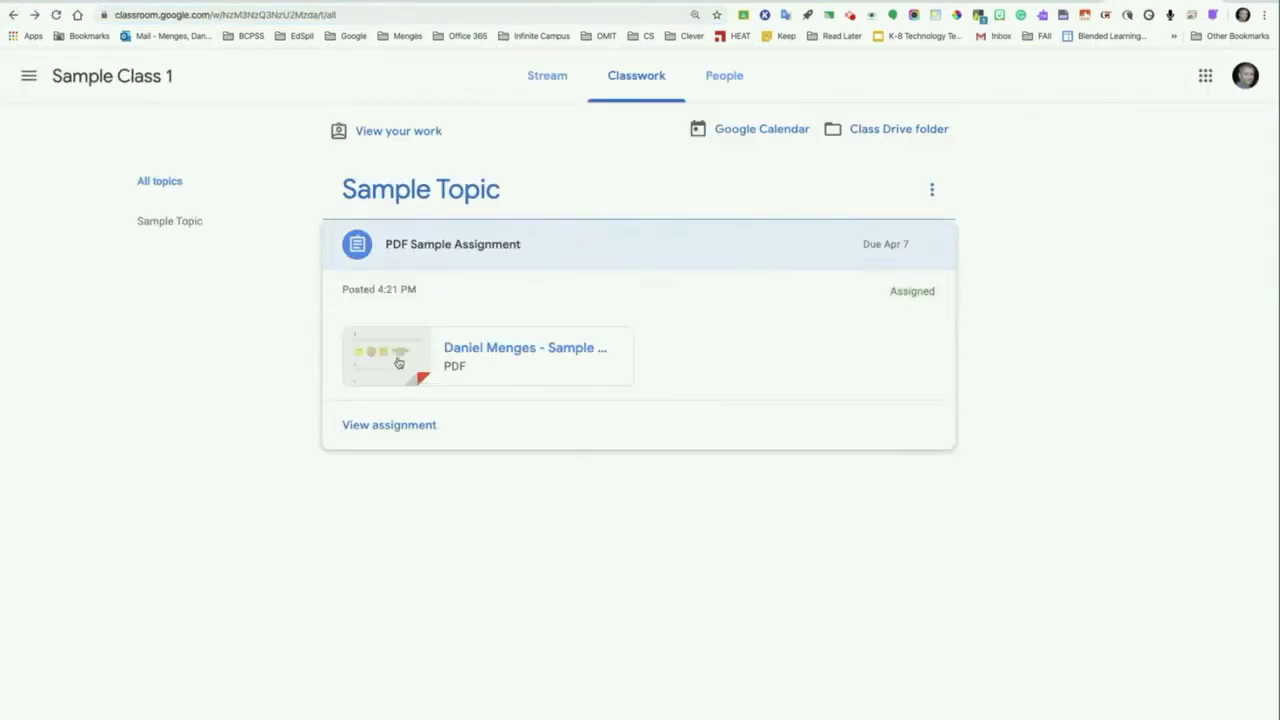
Turn in the annotated PDF from the assignment's details page and confirm the submission
left_click(392, 425)
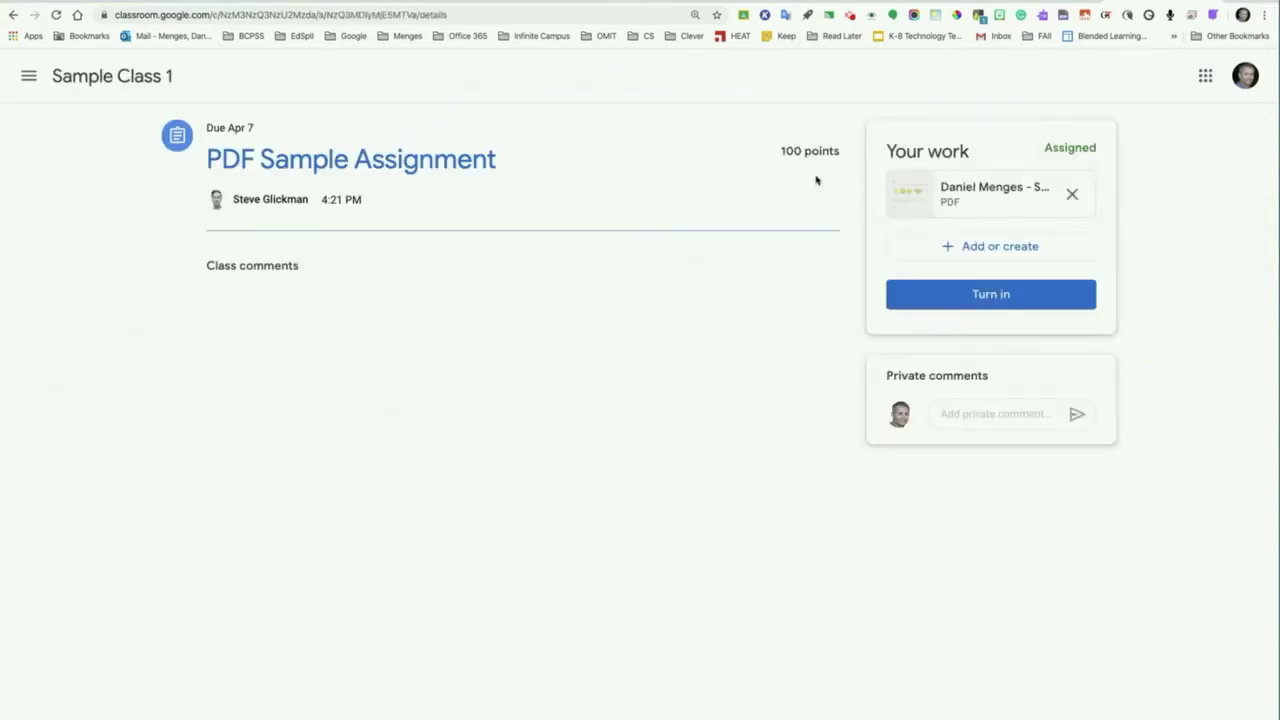
left_click(967, 302)
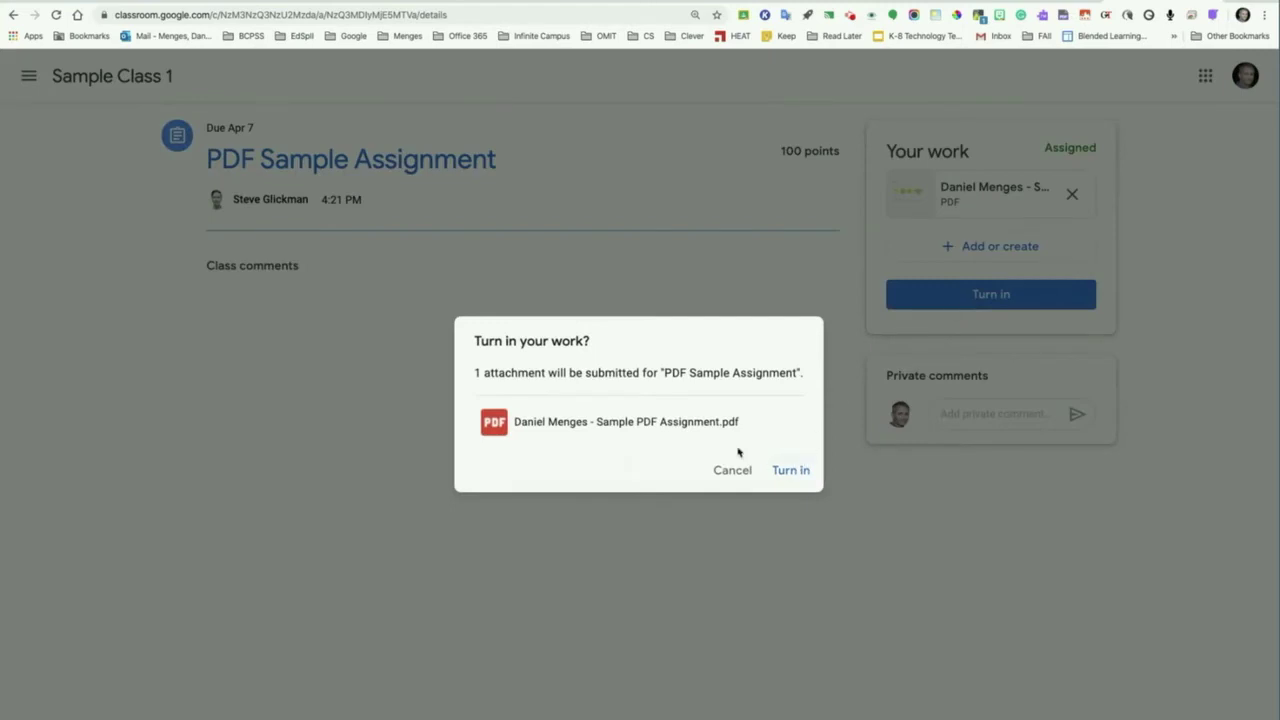
left_click(785, 470)
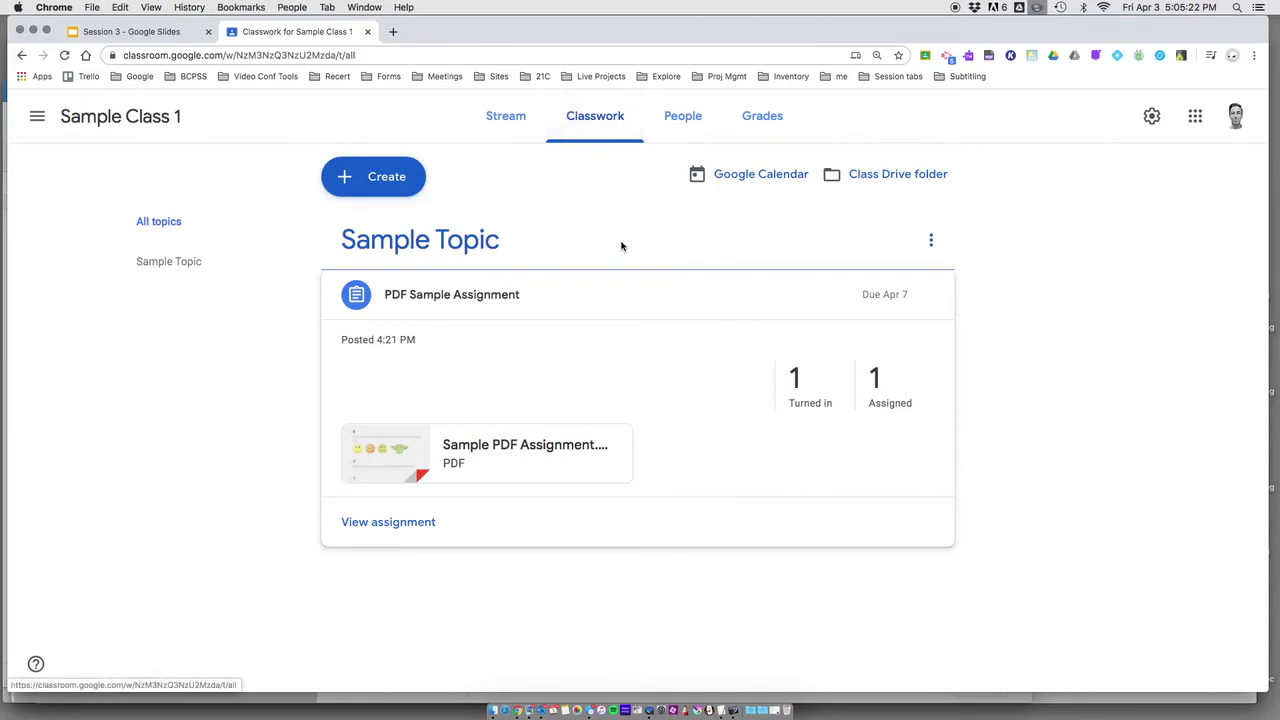
Open PDF Sample Assignment's turned-in work, then filter student work to Assigned and All students
left_click(457, 294)
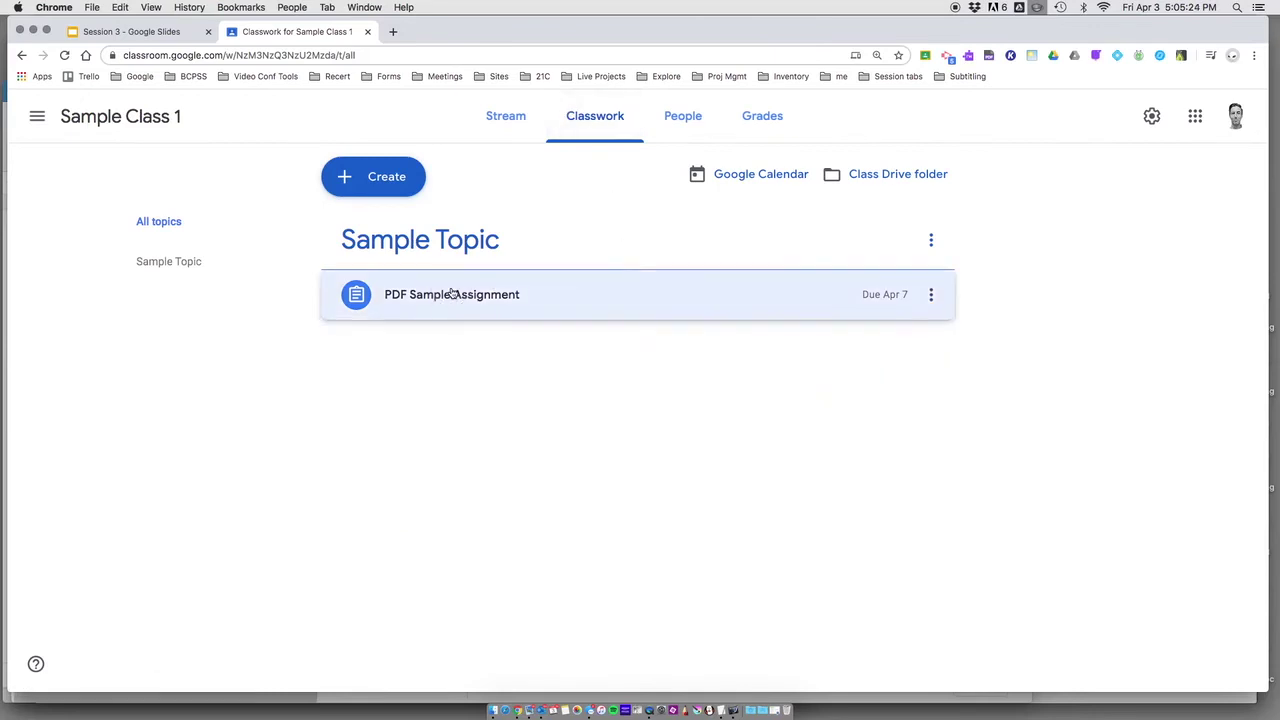
left_click(457, 294)
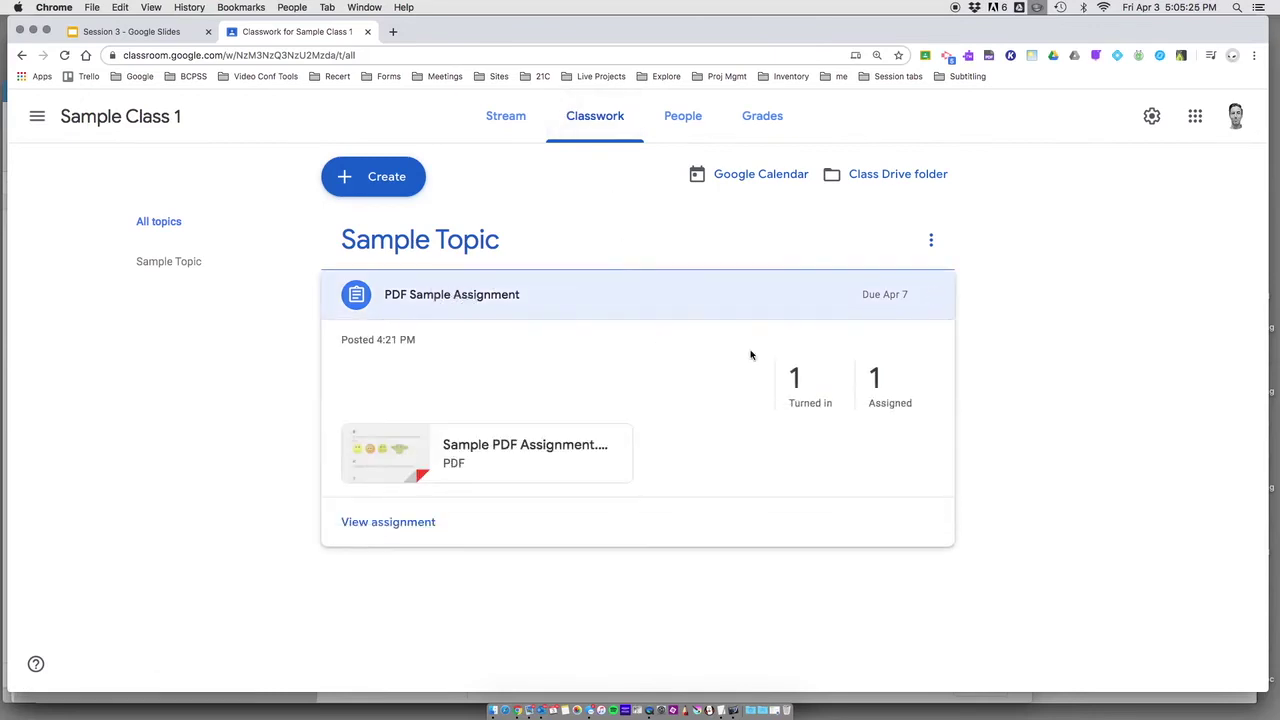
left_click(795, 380)
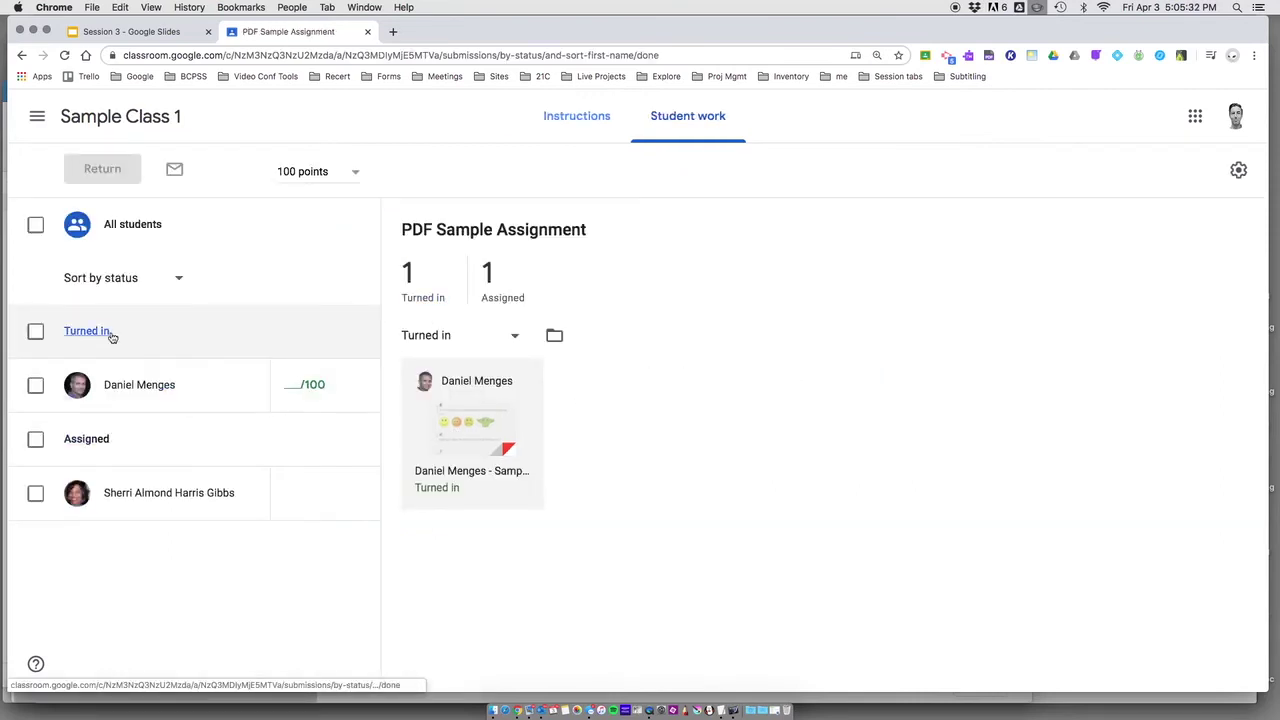
left_click(489, 278)
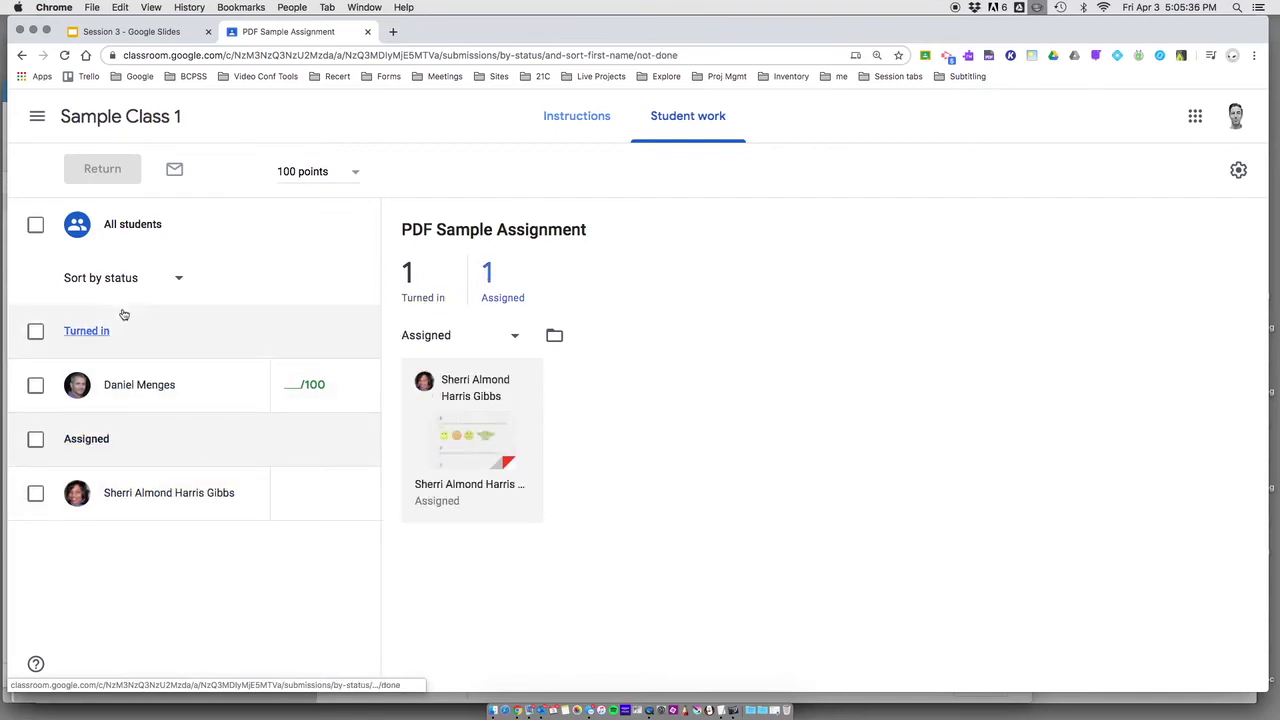
left_click(120, 228)
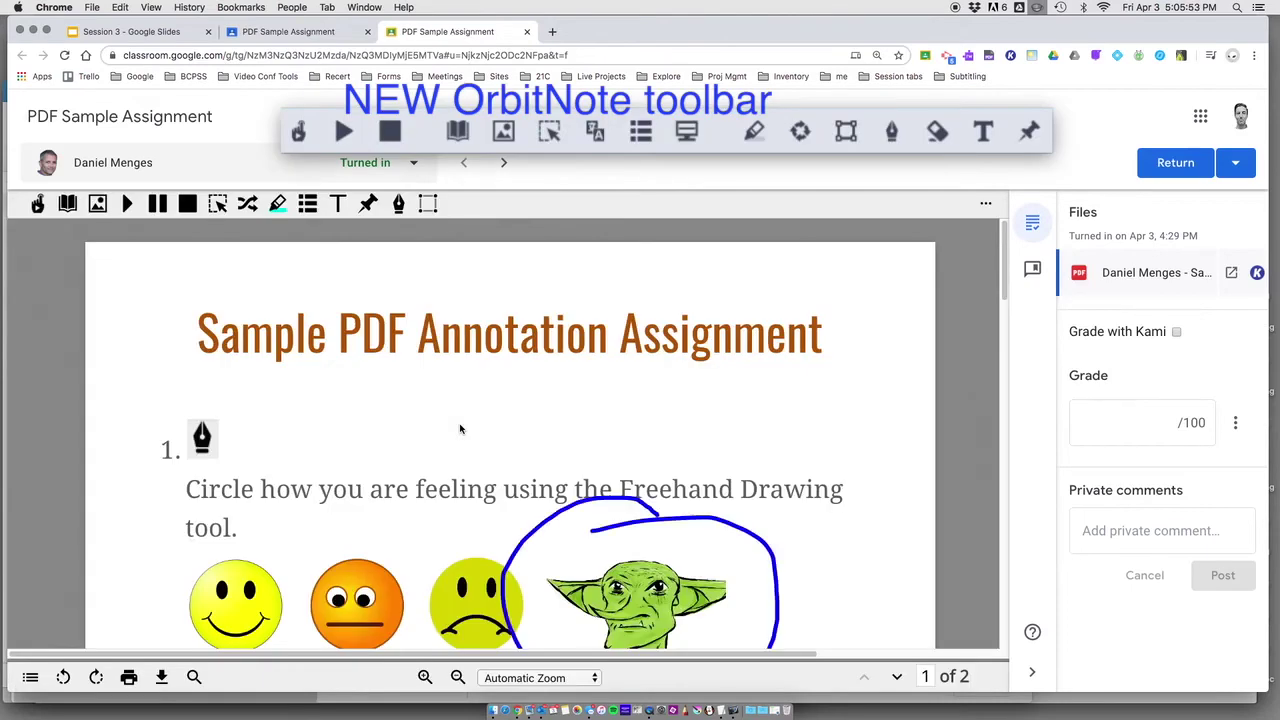
Scroll through the student's annotated PDF to review the submitted work
scroll(460, 428, "down", 3)
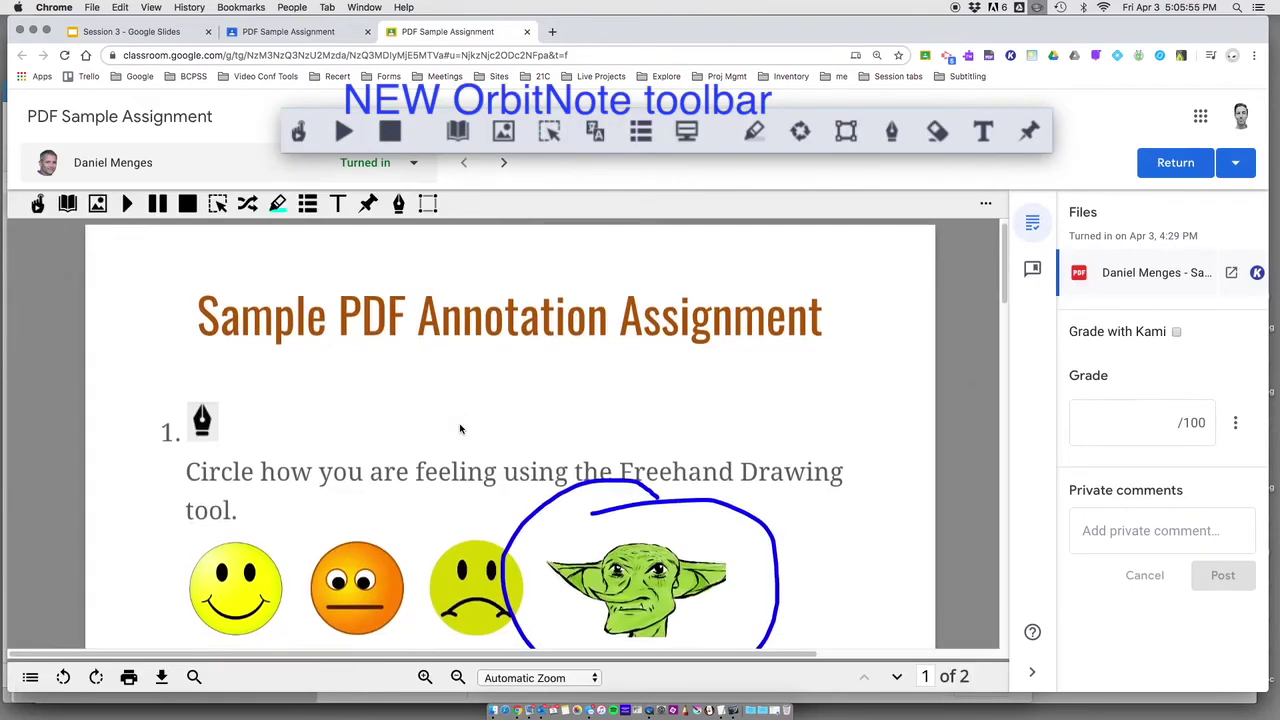
scroll(460, 428, "down", 3)
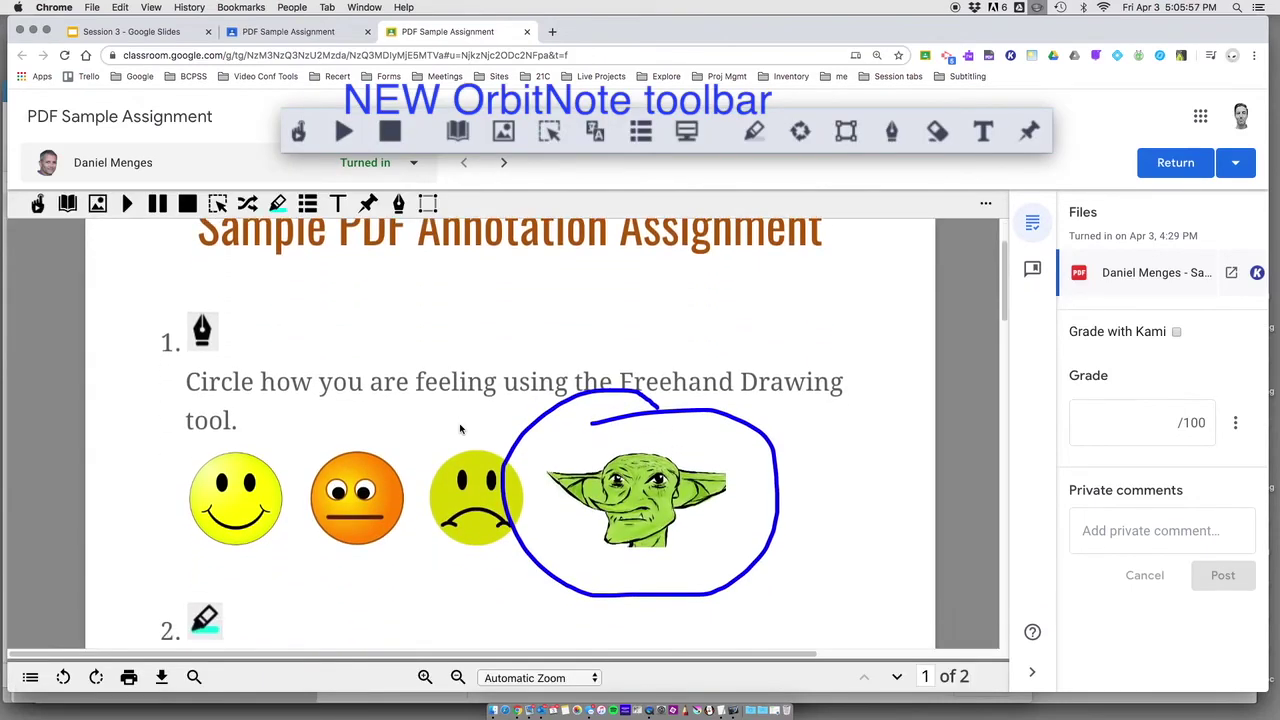
scroll(460, 428, "down", 4)
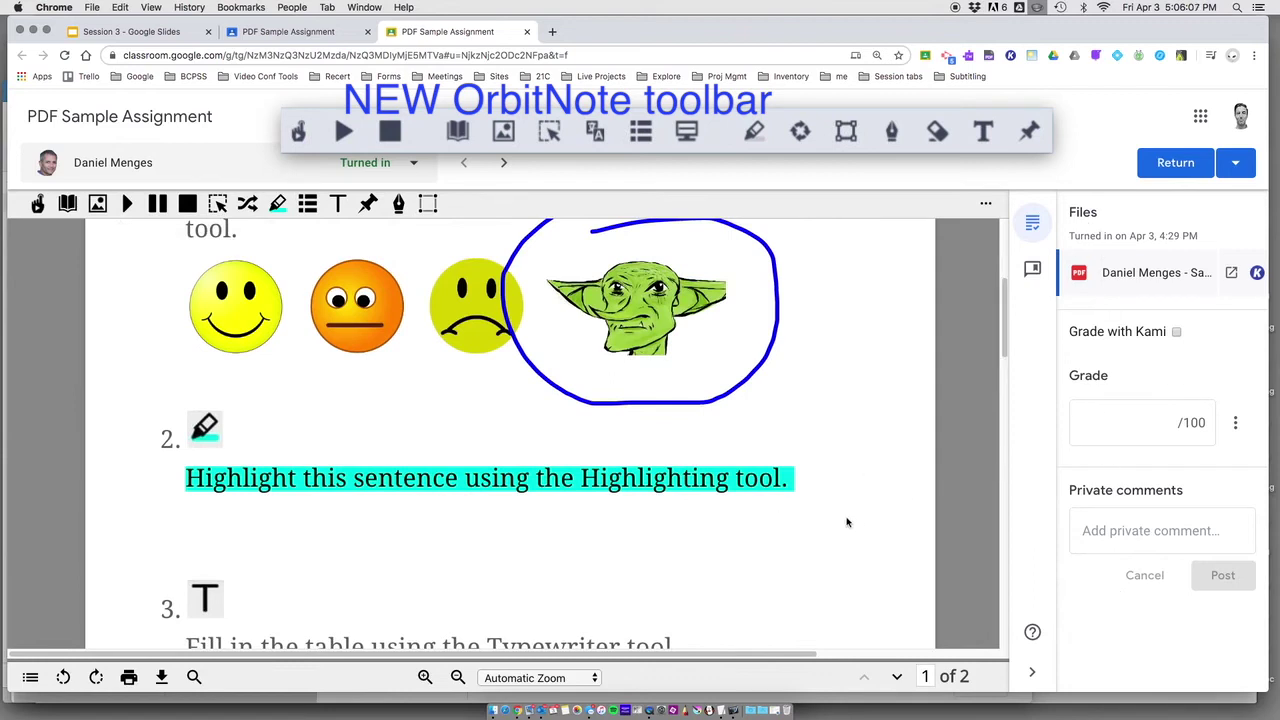
scroll(840, 520, "down", 5)
scroll(818, 517, "down", 3)
scroll(817, 515, "up", 10)
scroll(817, 517, "up", 2)
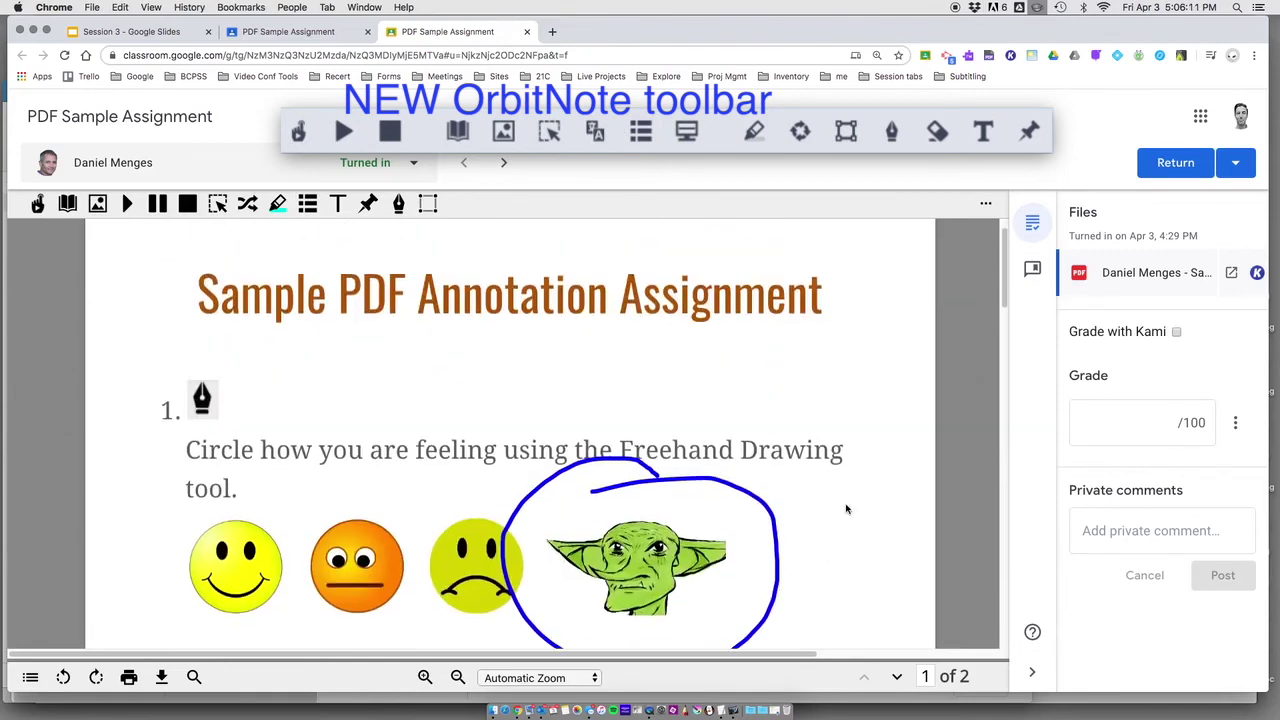
Grade the submission 100, return it to the student, and go to the next student
left_click(1099, 427)
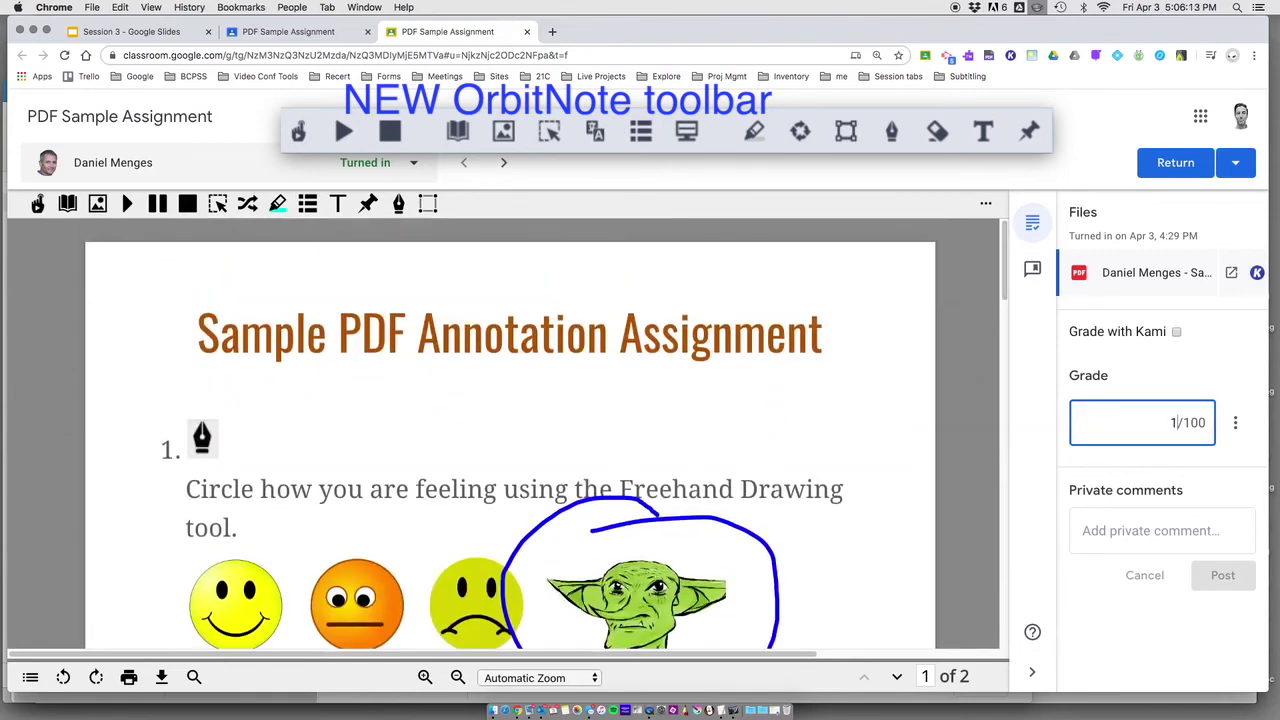
type("100")
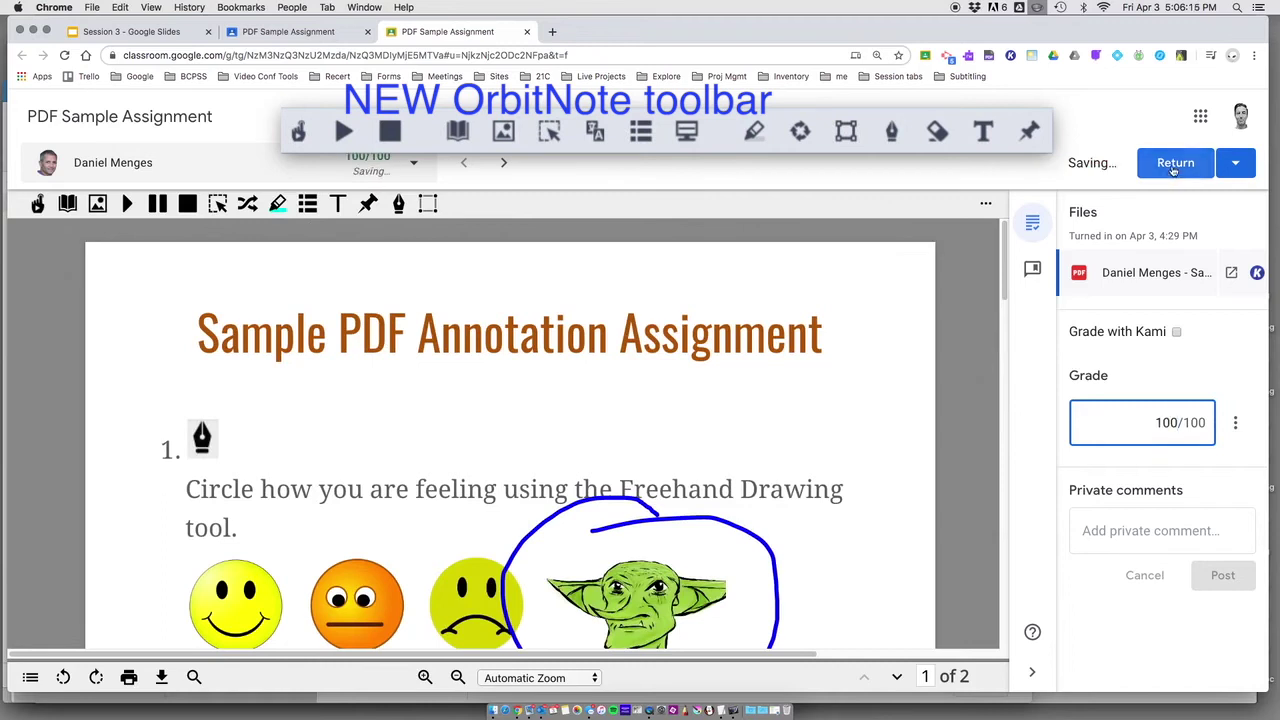
left_click(1173, 164)
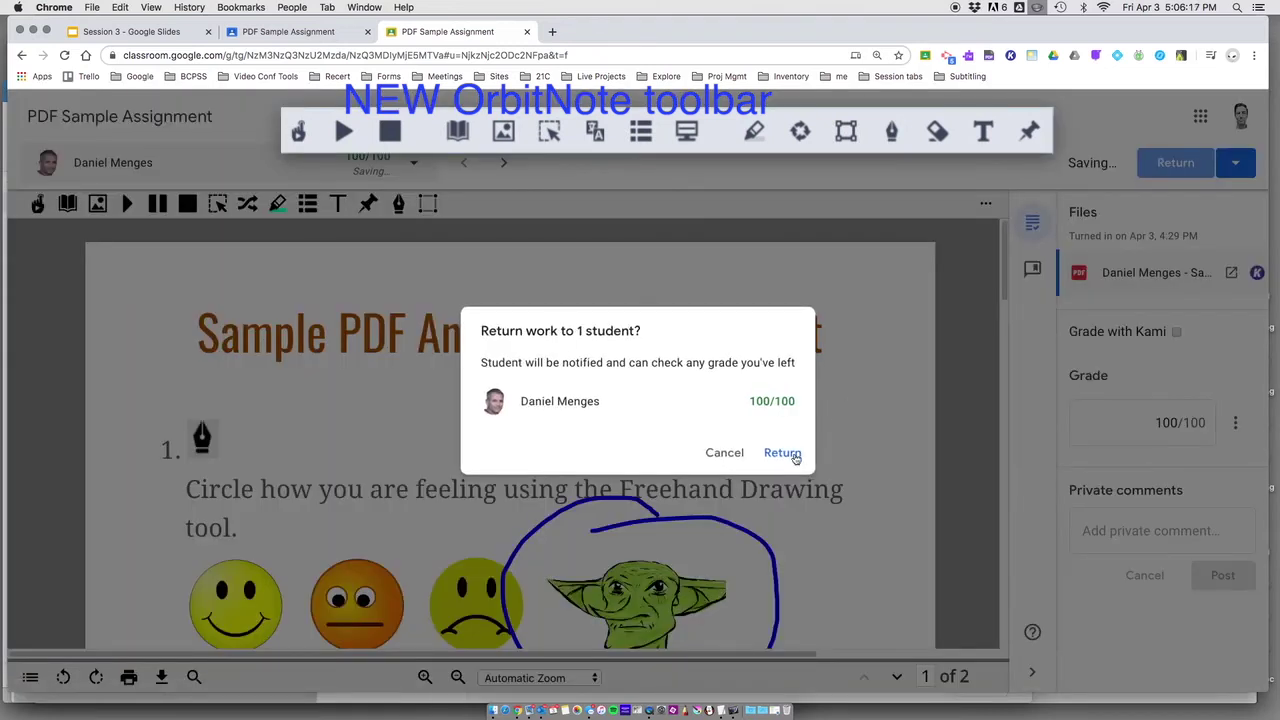
left_click(795, 455)
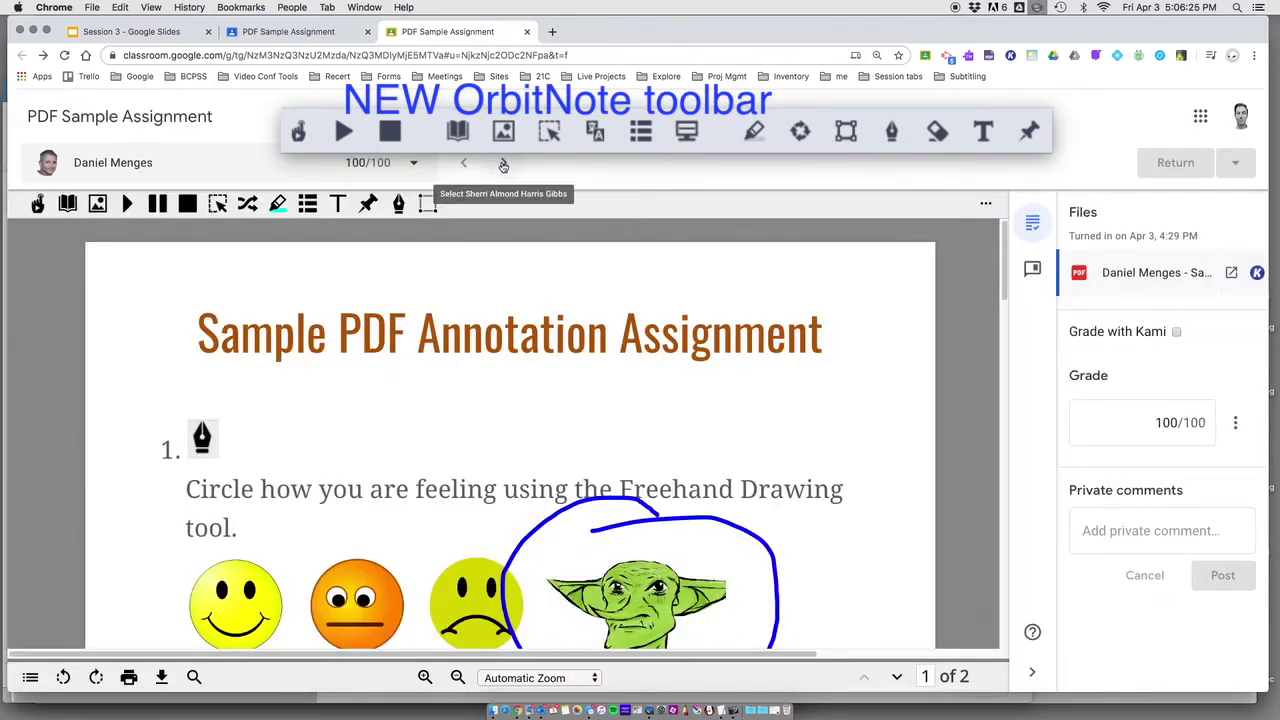
left_click(503, 165)
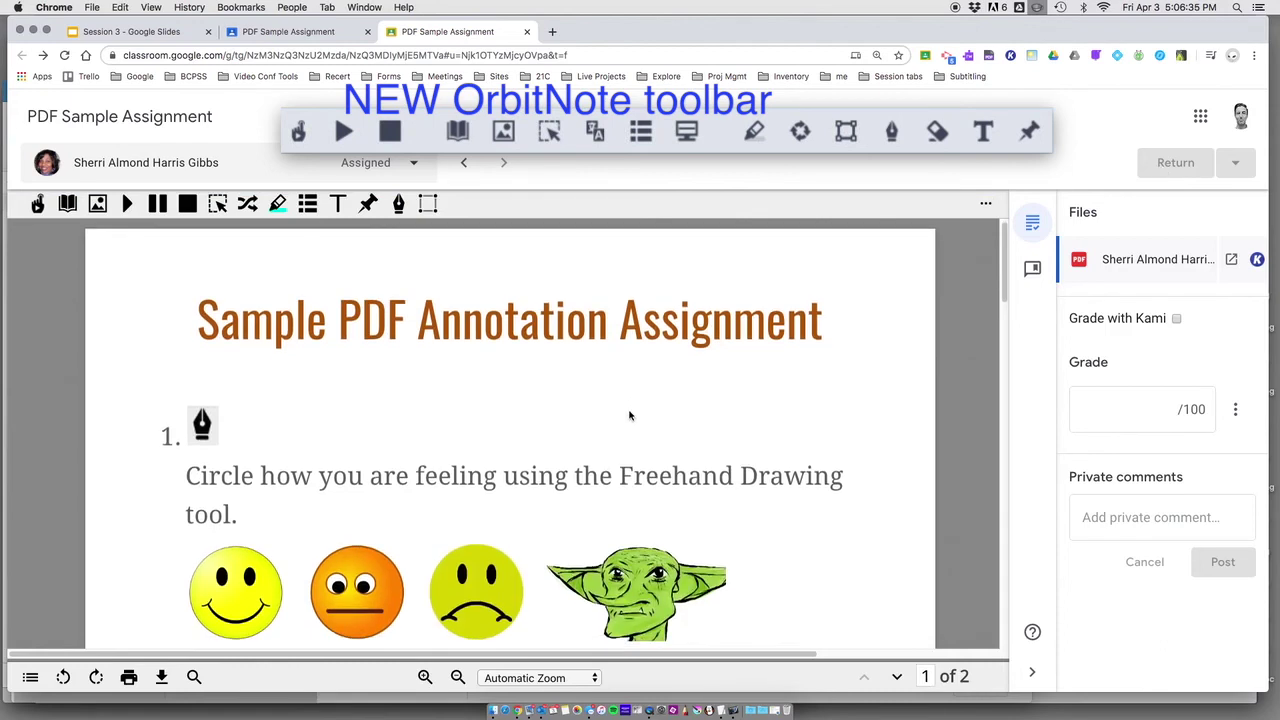
Bring item 3's translation table into view and expand the student's OrbitNote comment on 'Spanish'
scroll(630, 414, "down", 3)
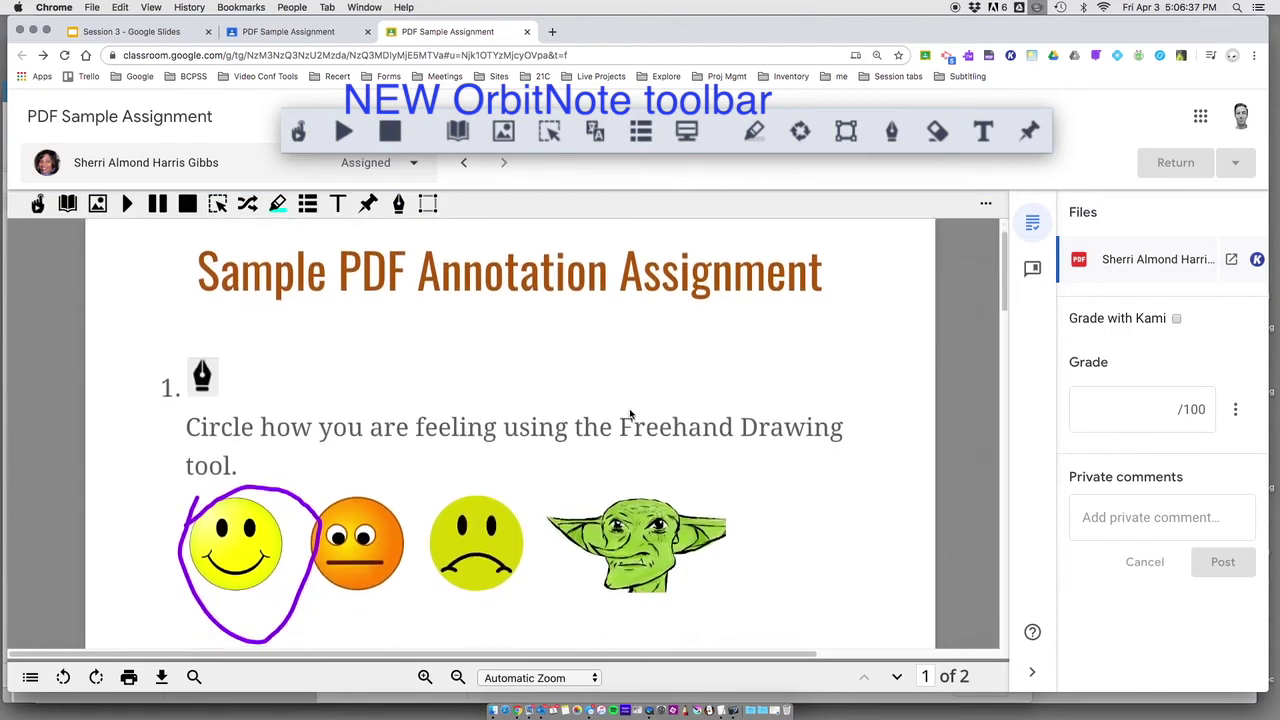
scroll(630, 414, "down", 15)
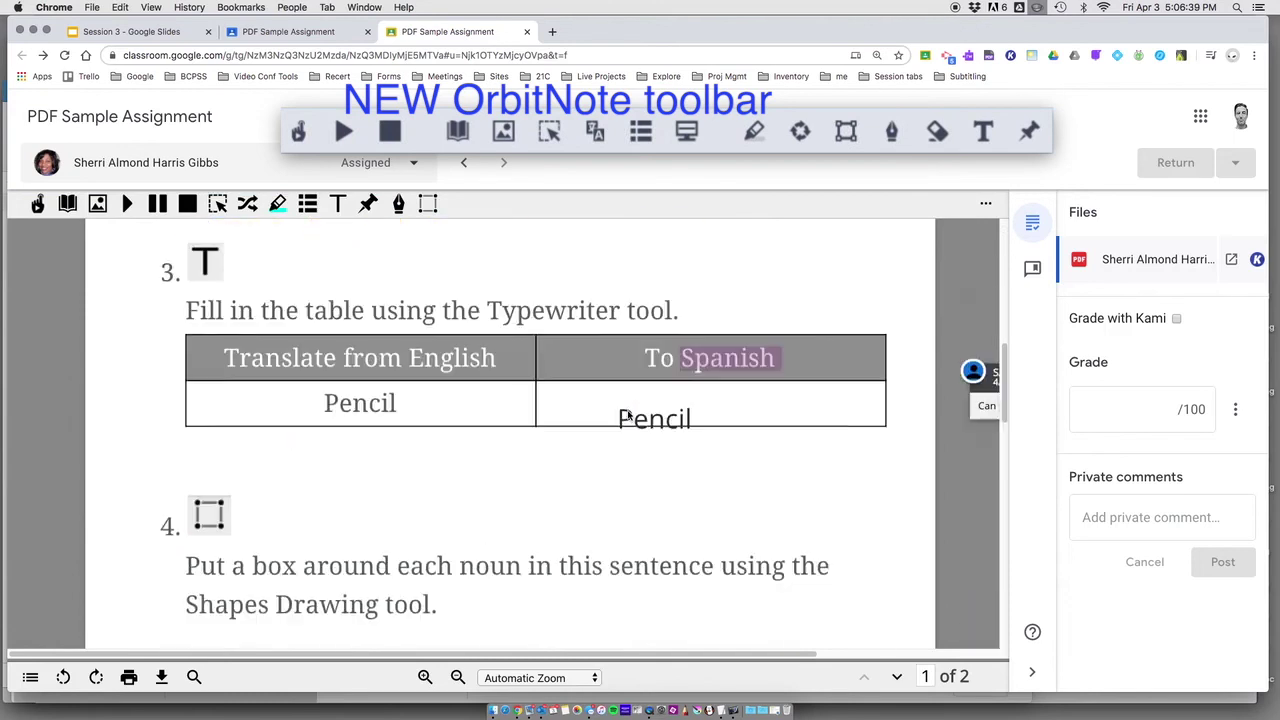
scroll(630, 416, "up", 1)
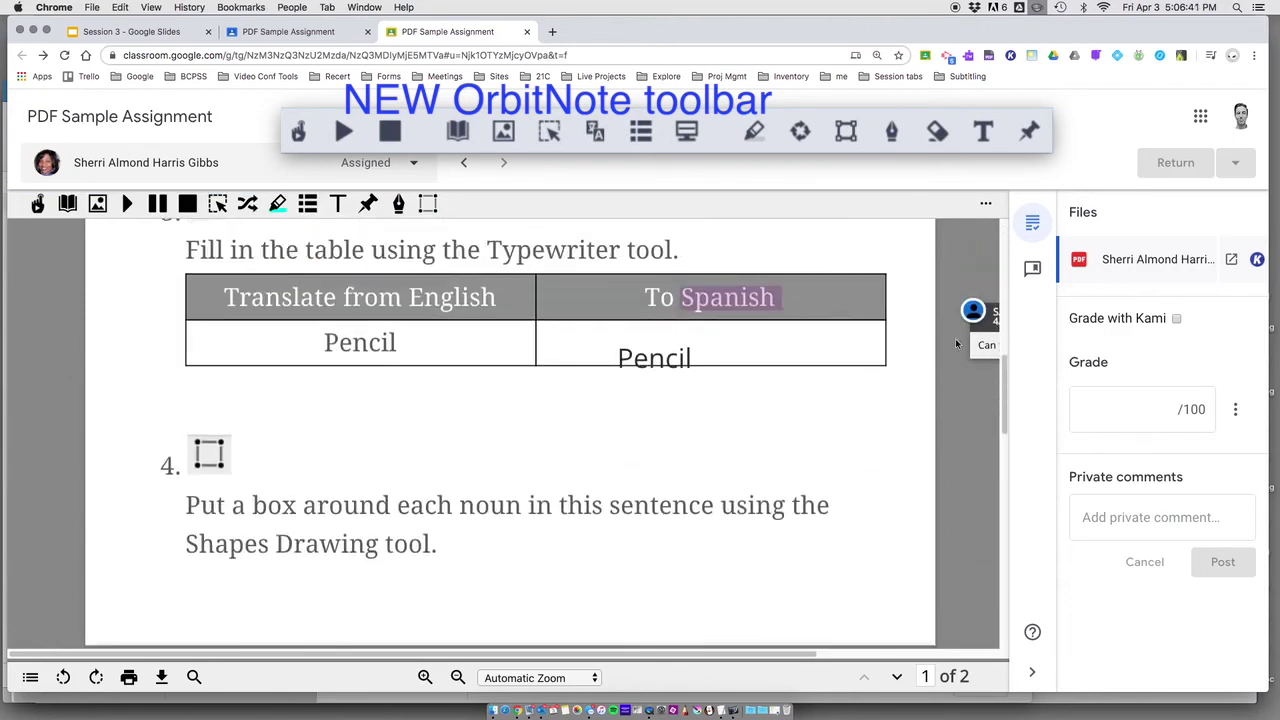
left_click_drag(779, 654, 990, 648)
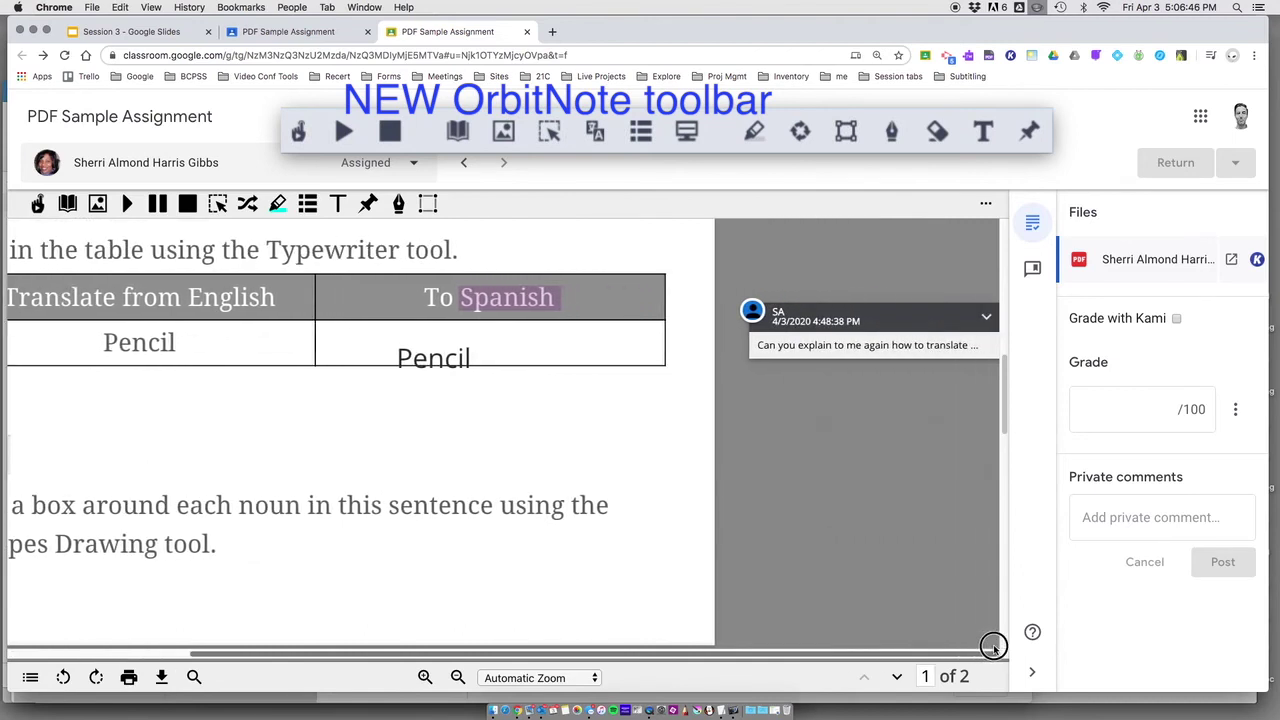
left_click(987, 319)
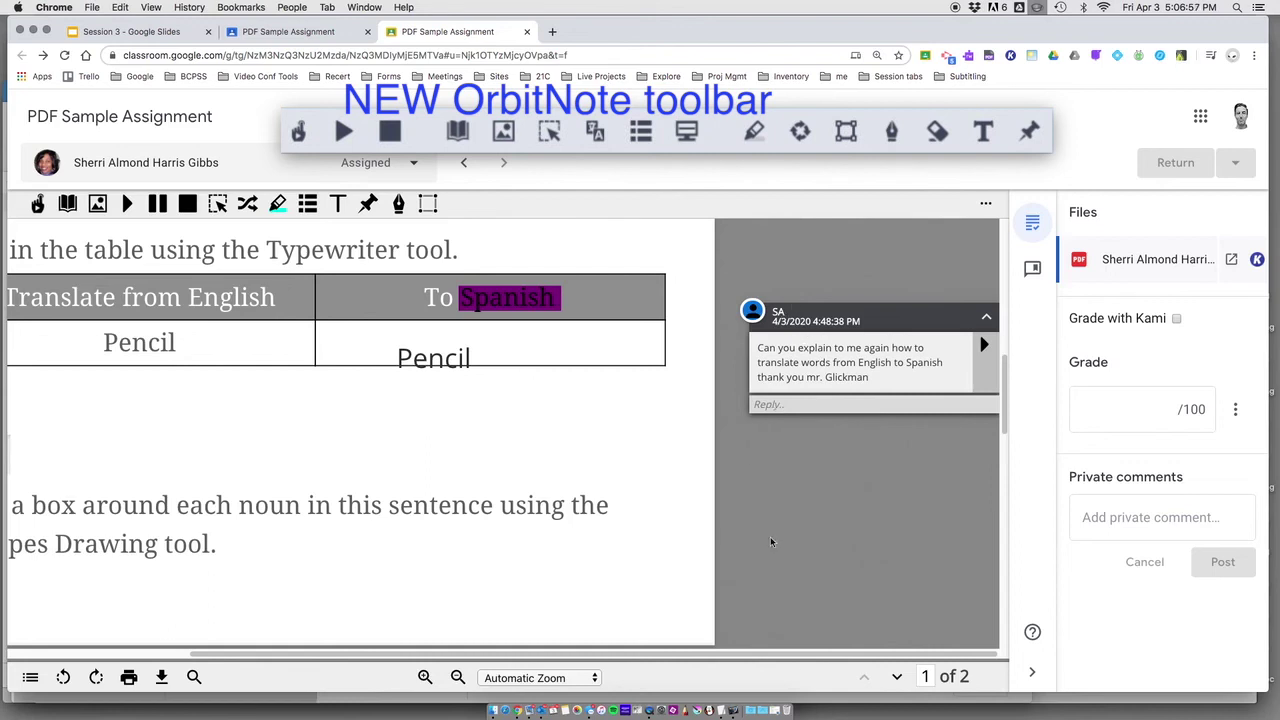
left_click_drag(757, 654, 711, 654)
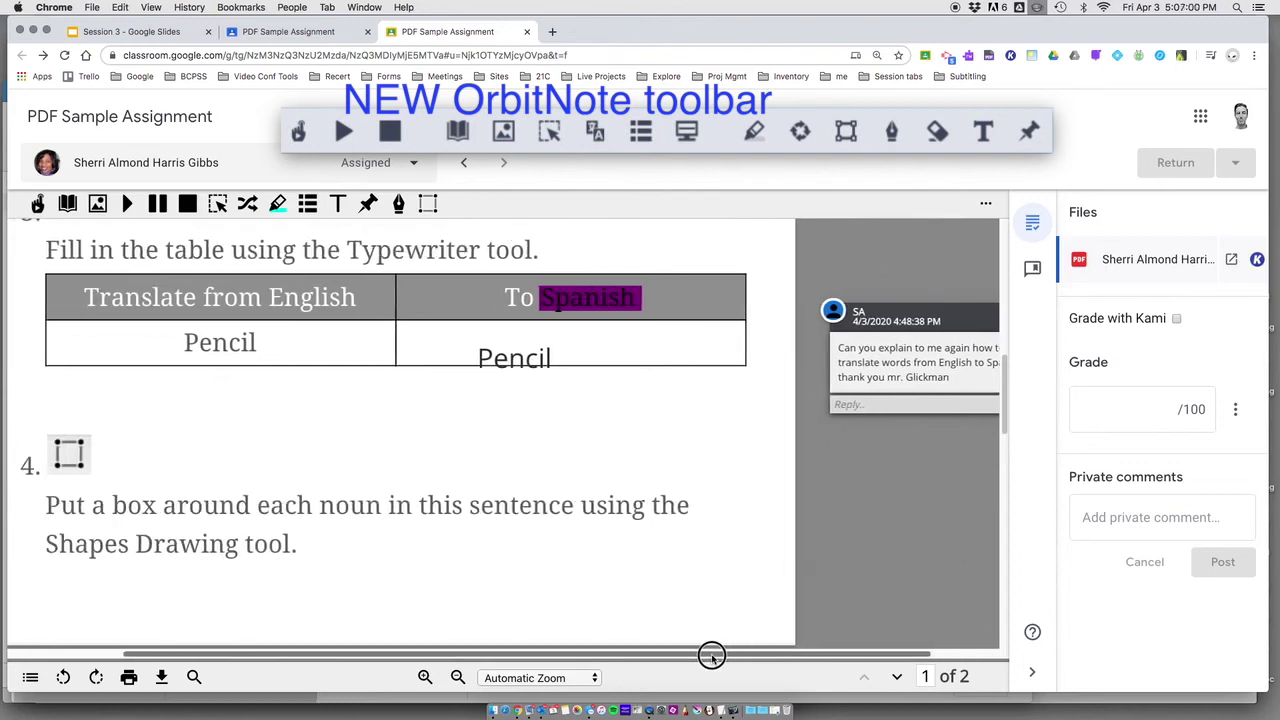
Translate 'Pencil' from the table to Spanish 'Lápiz', play its audio, then close the translator
left_click(862, 405)
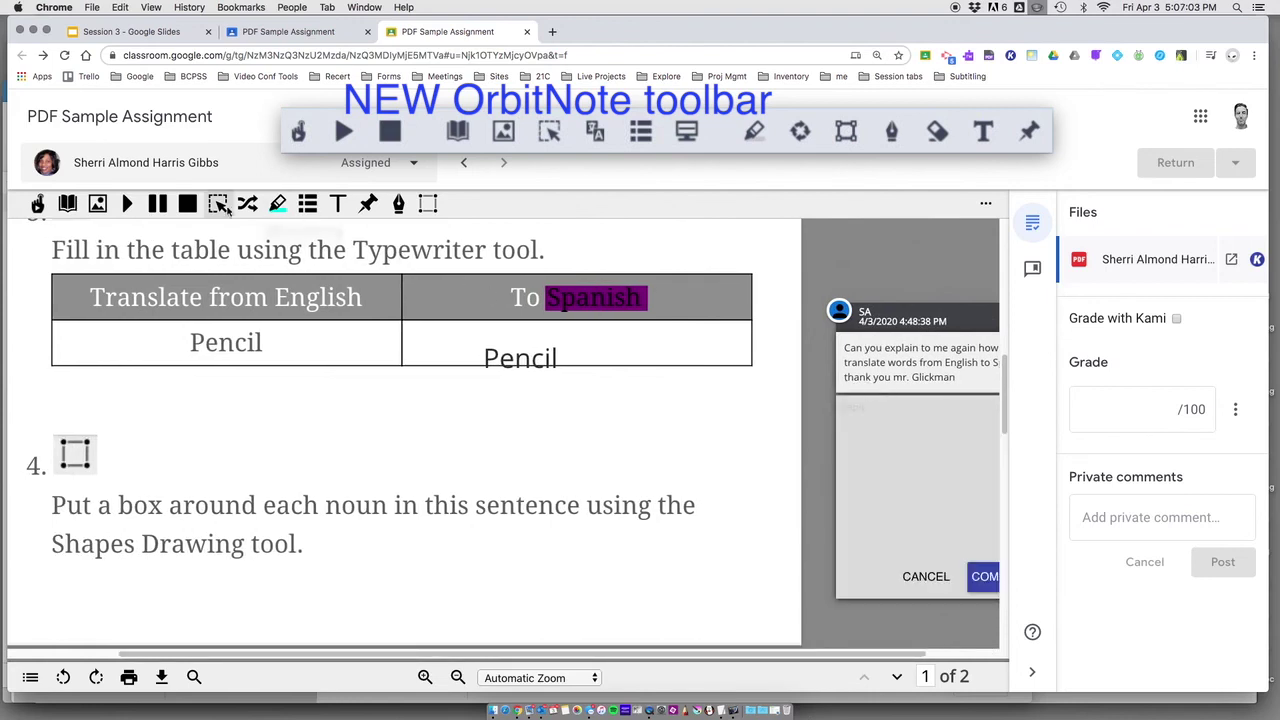
double_click(242, 342)
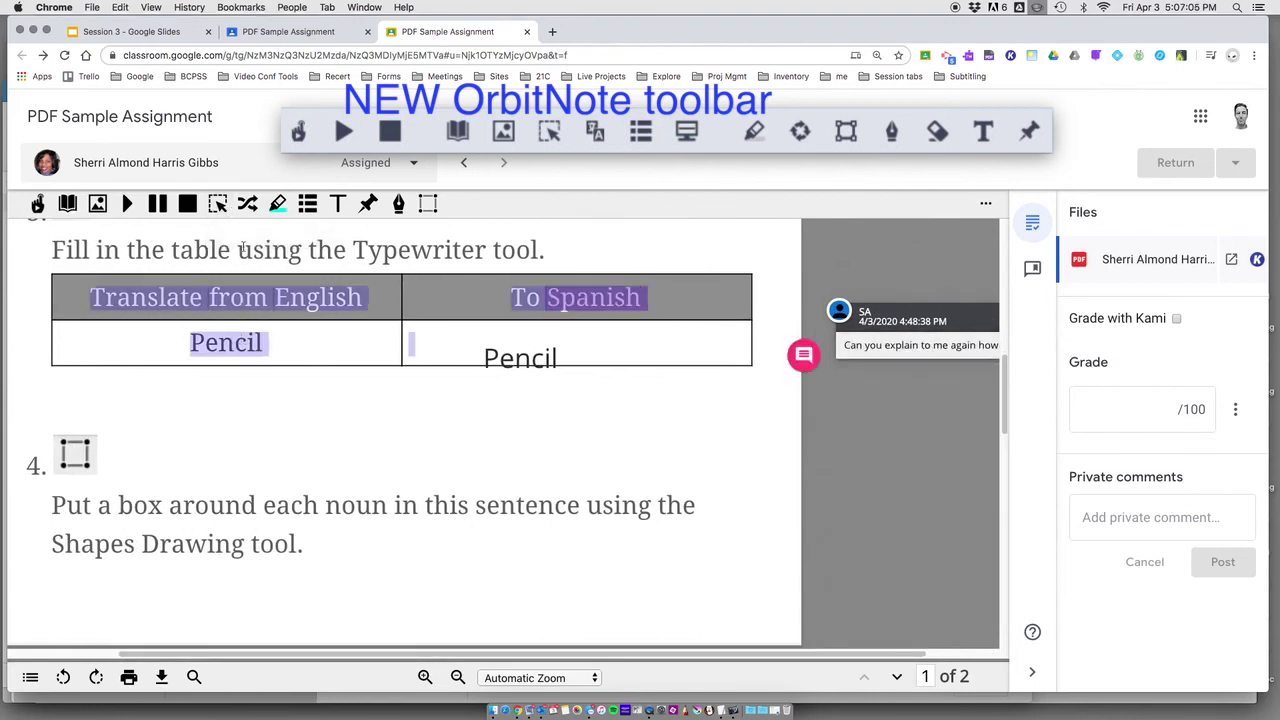
left_click(248, 203)
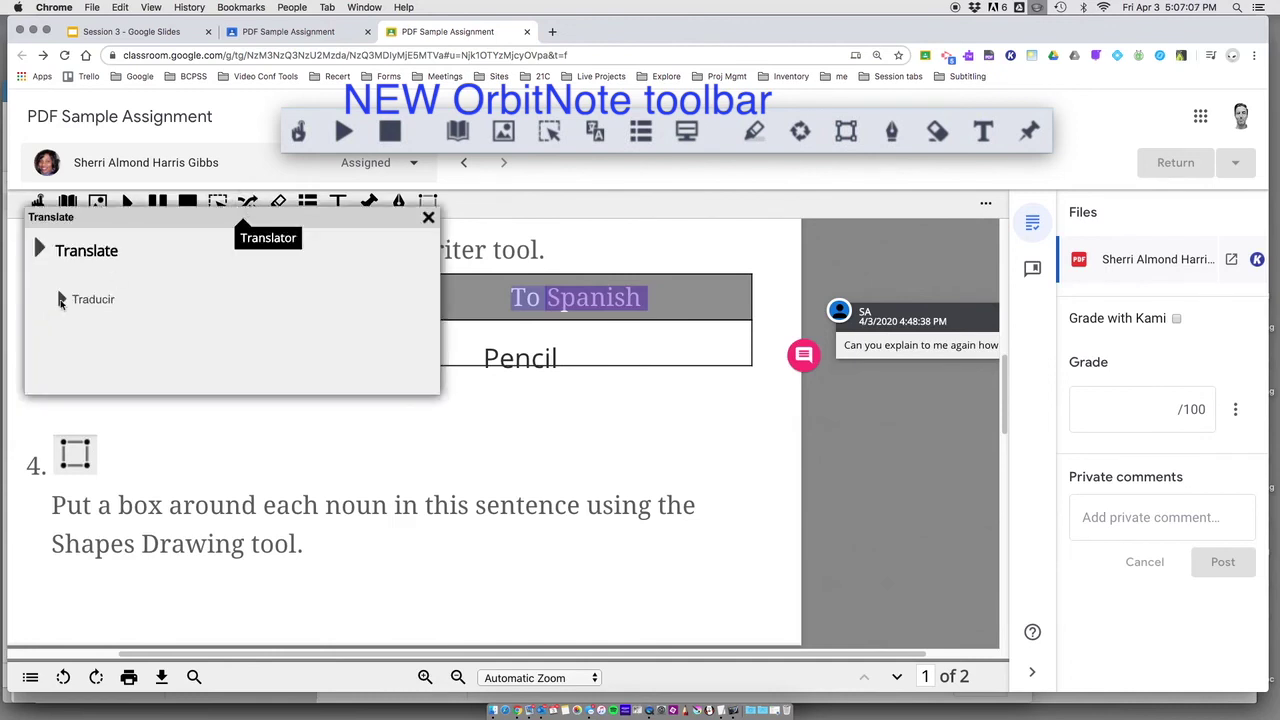
left_click(428, 217)
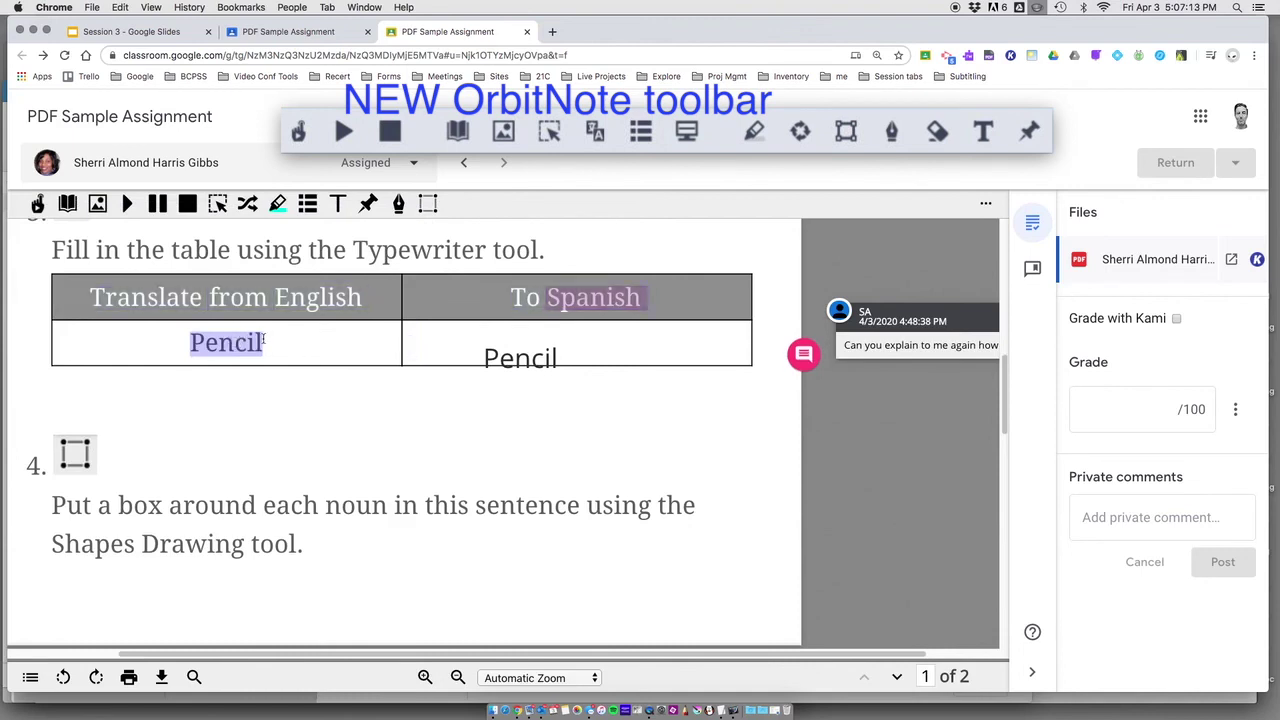
left_click(247, 203)
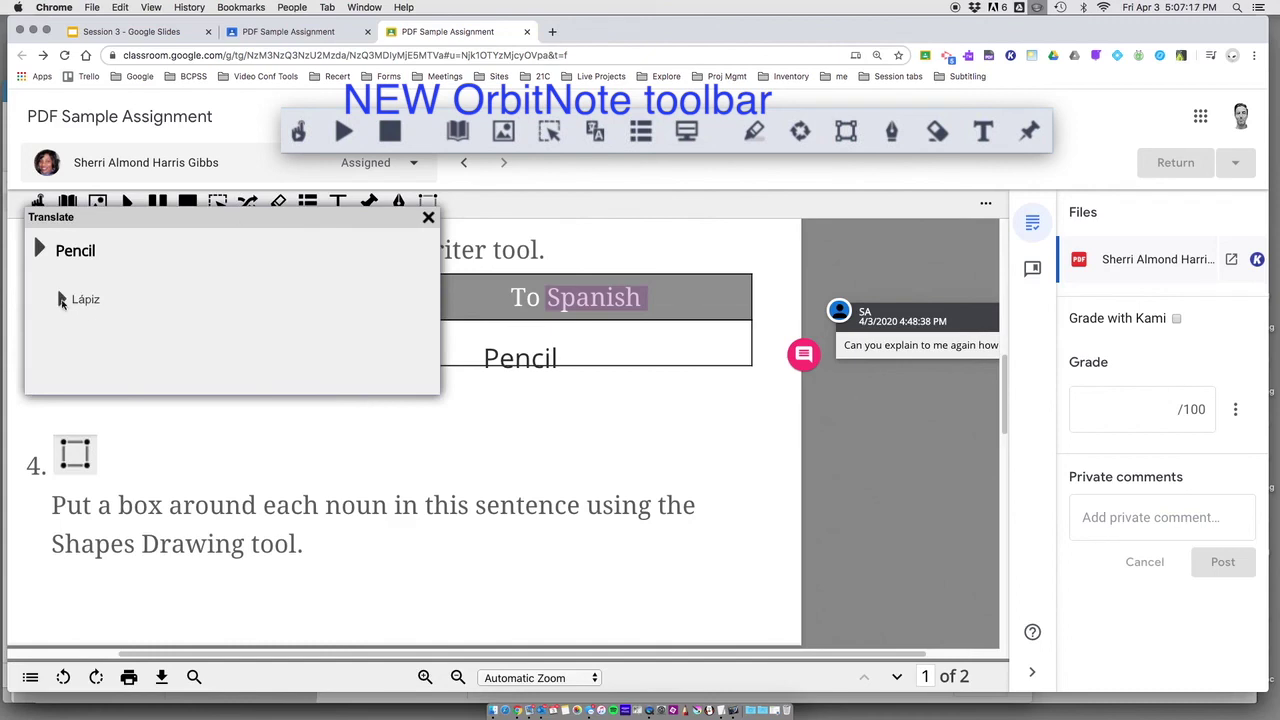
left_click(62, 301)
left_click(428, 218)
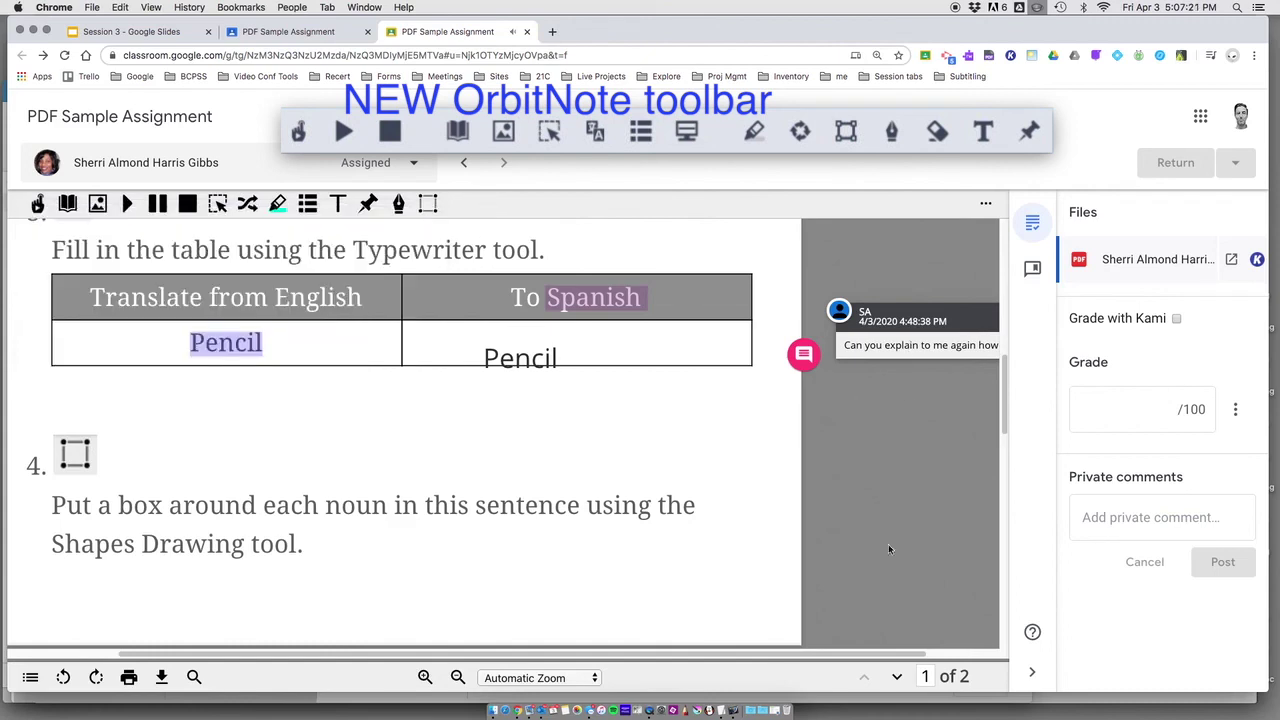
Post the reply 'Select the text, then click the Translator tool.' under the student's comment
left_click(966, 652)
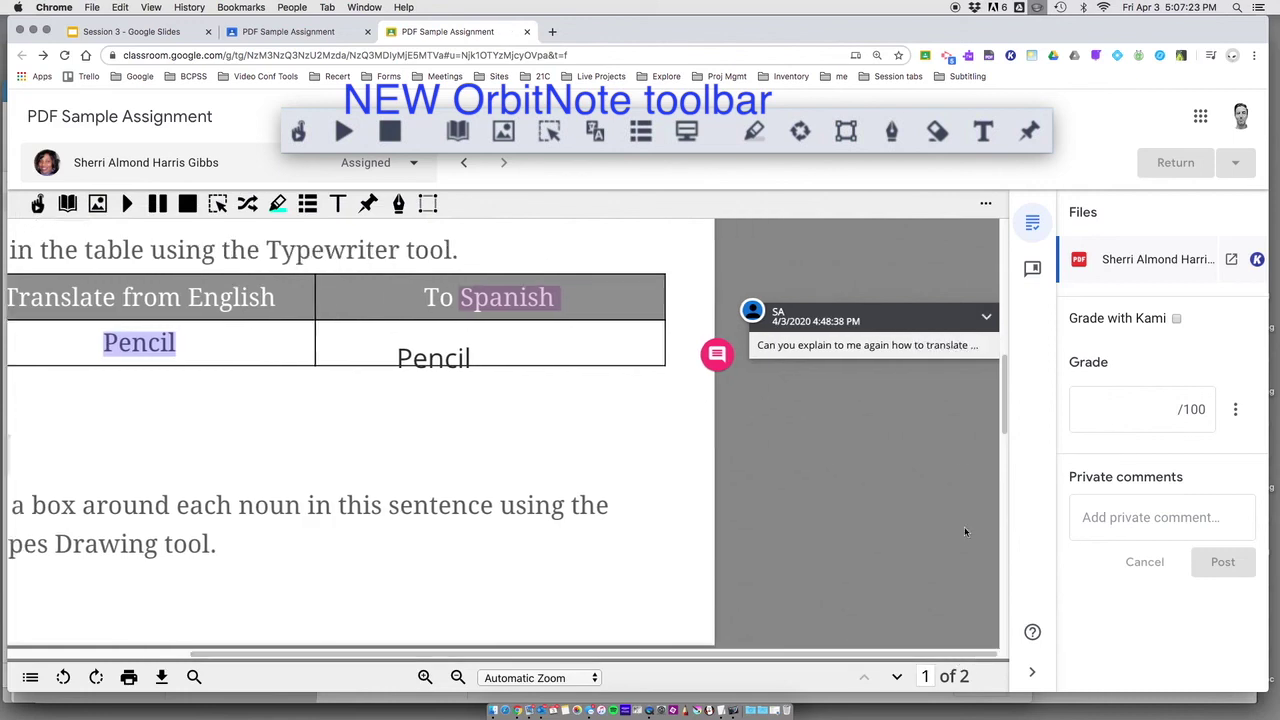
left_click(987, 320)
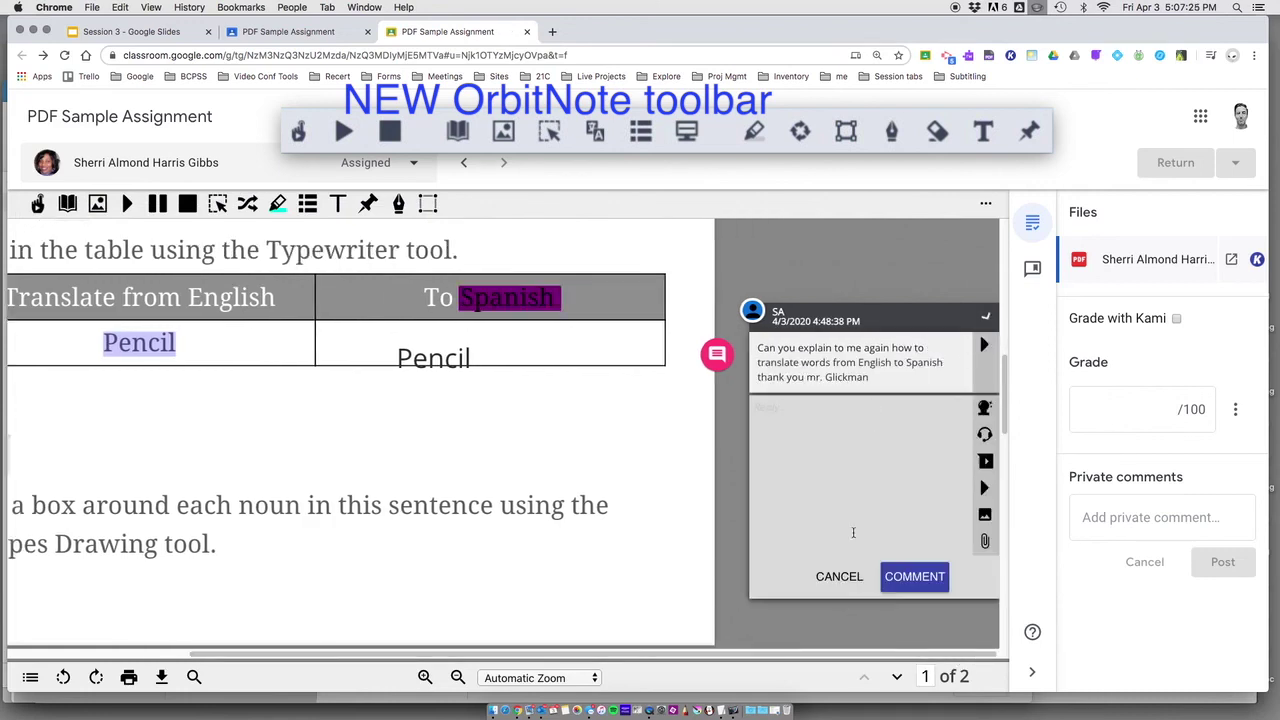
type("Select the text, then click the Translator tool.")
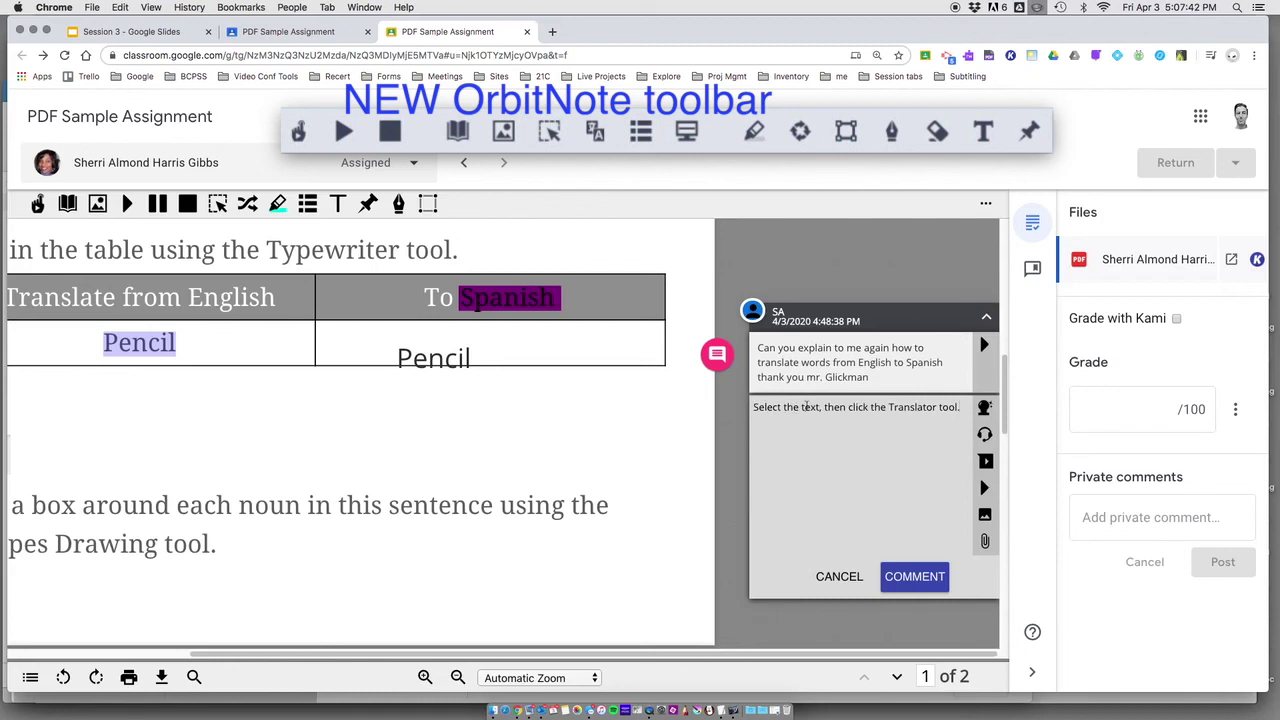
left_click(930, 586)
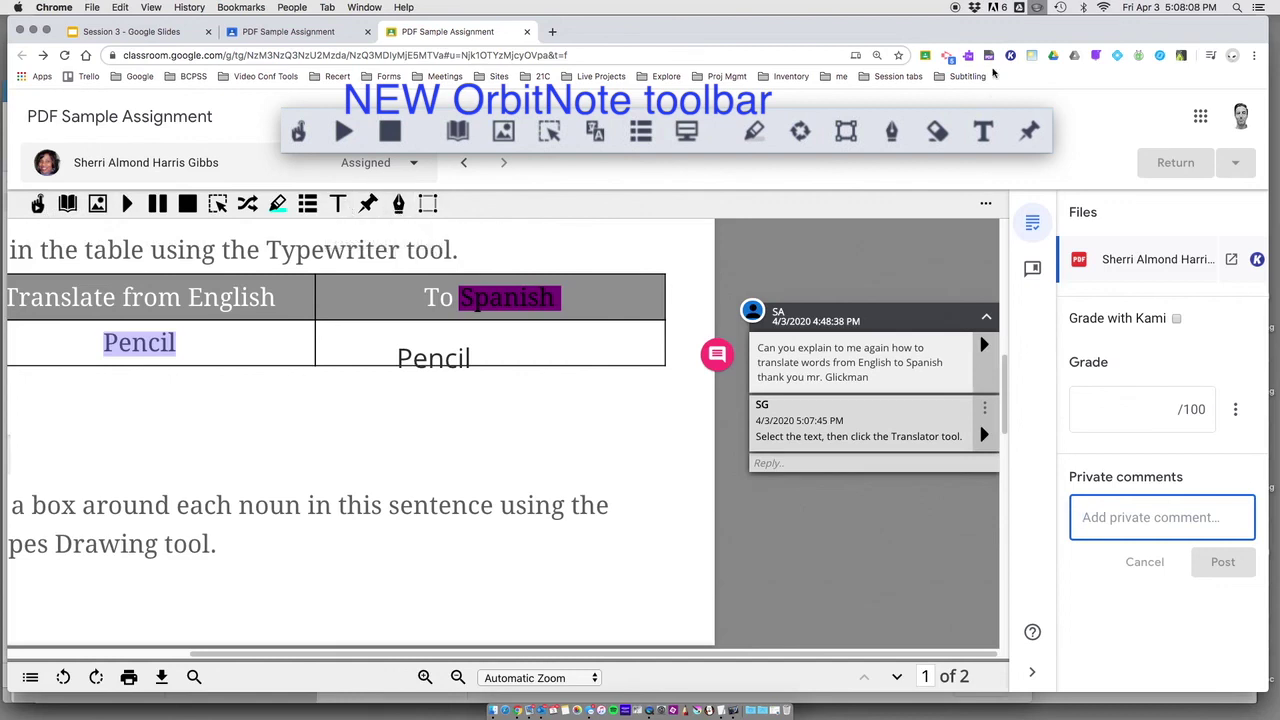
left_click(1231, 56)
left_click(1231, 56)
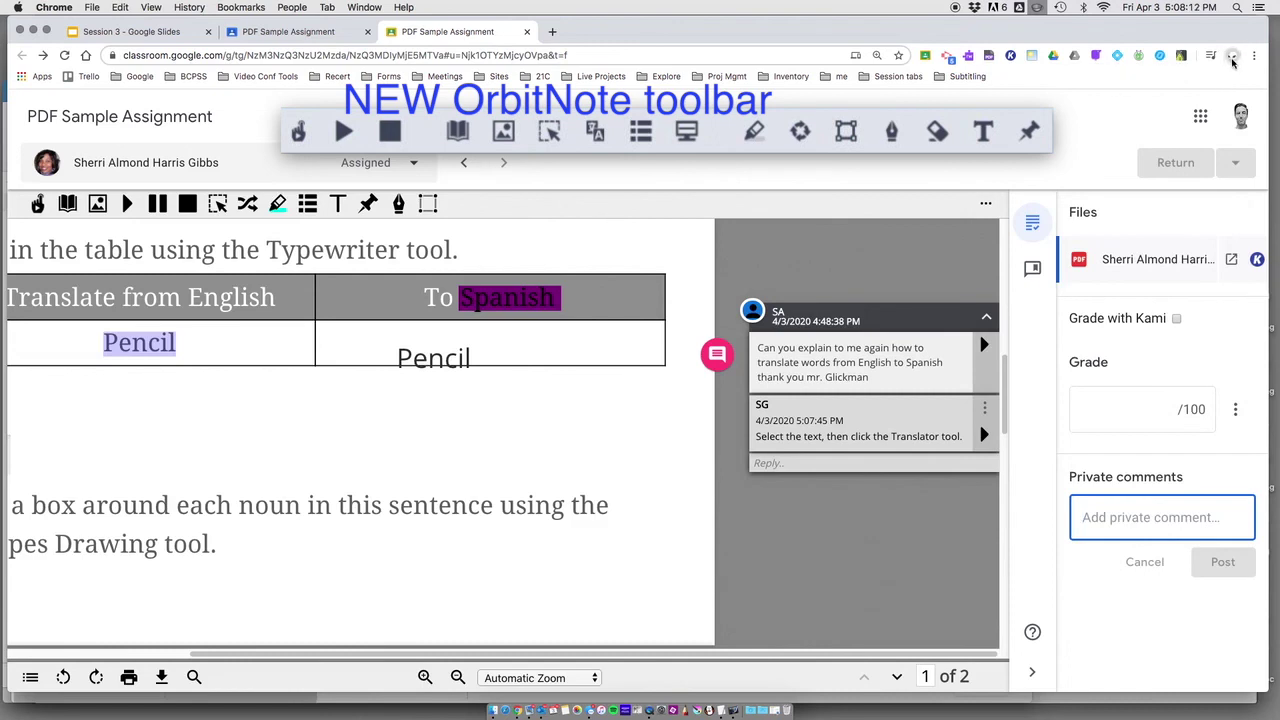